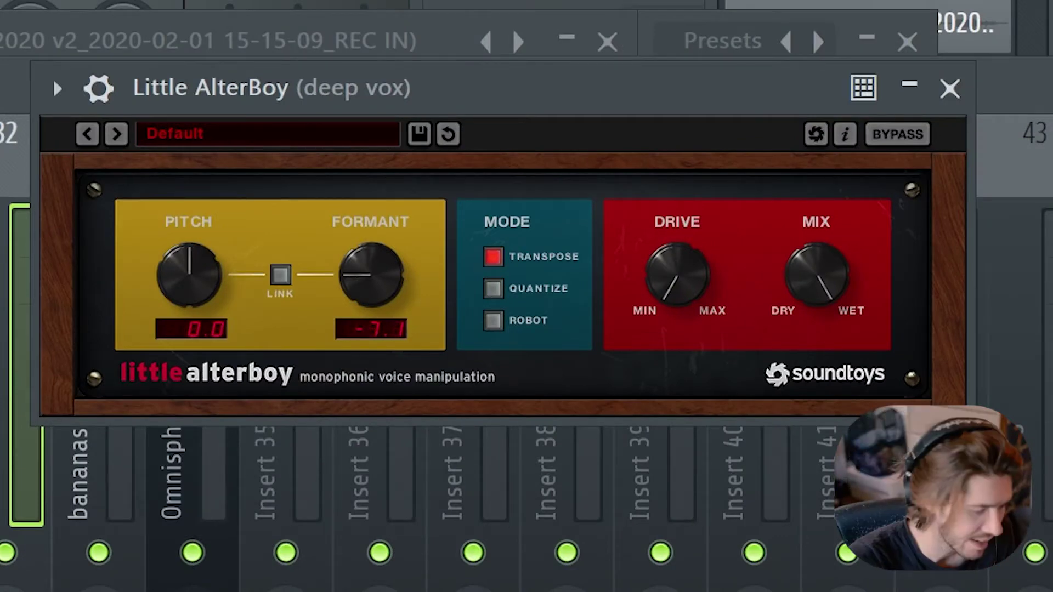
Close the Little AlterBoy window and audition the deep vox mixer track with its fader raised before lowering the fader again.
{"action": "left_click", "coordinate": [949, 88]}
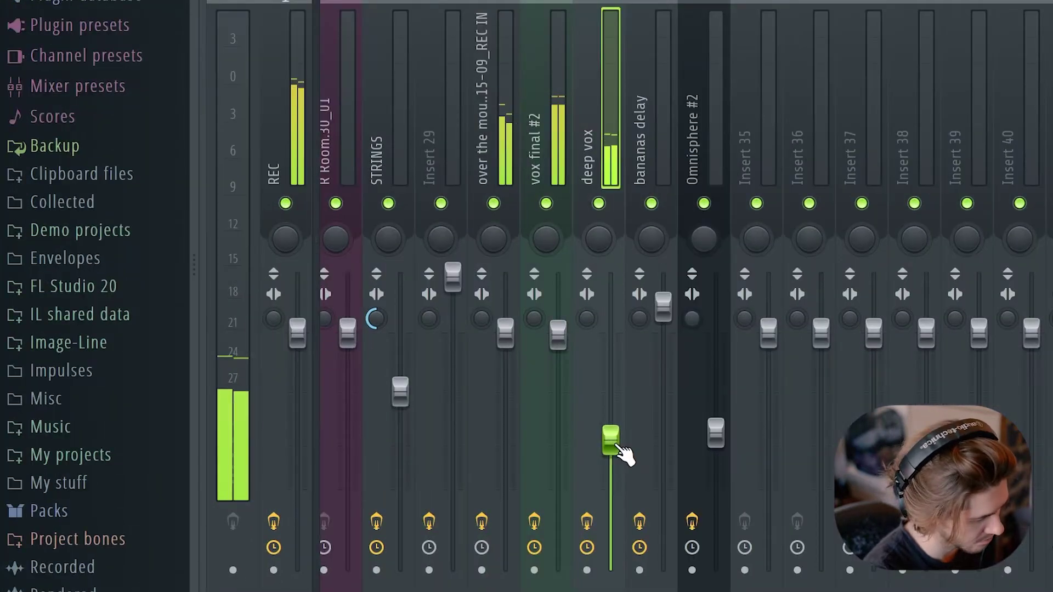
{"action": "left_click_drag", "start_coordinate": [292, 391], "coordinate": [292, 331]}
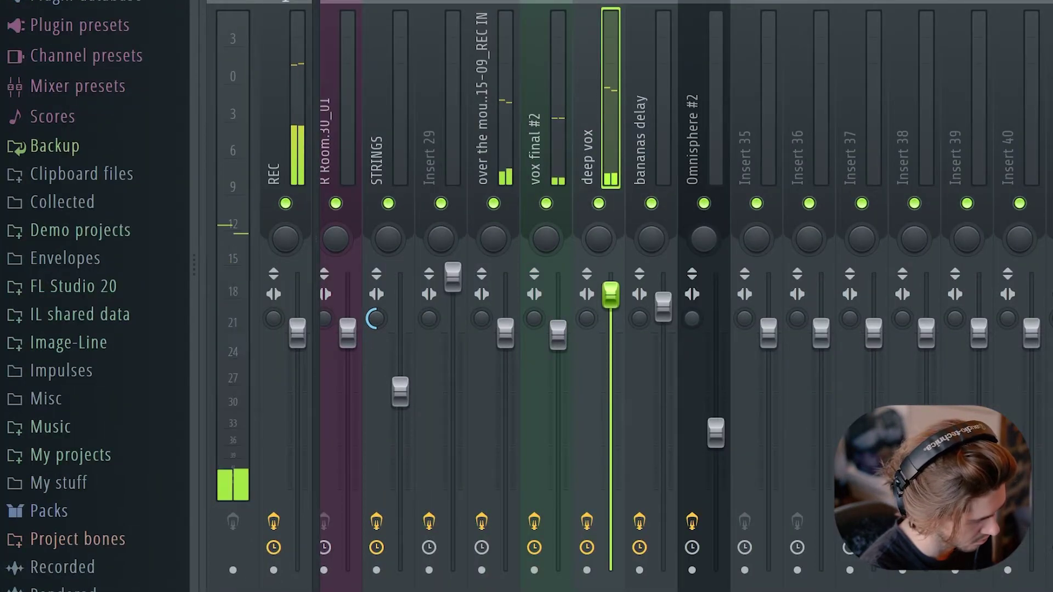
{"action": "left_click_drag", "start_coordinate": [610, 294], "coordinate": [610, 389]}
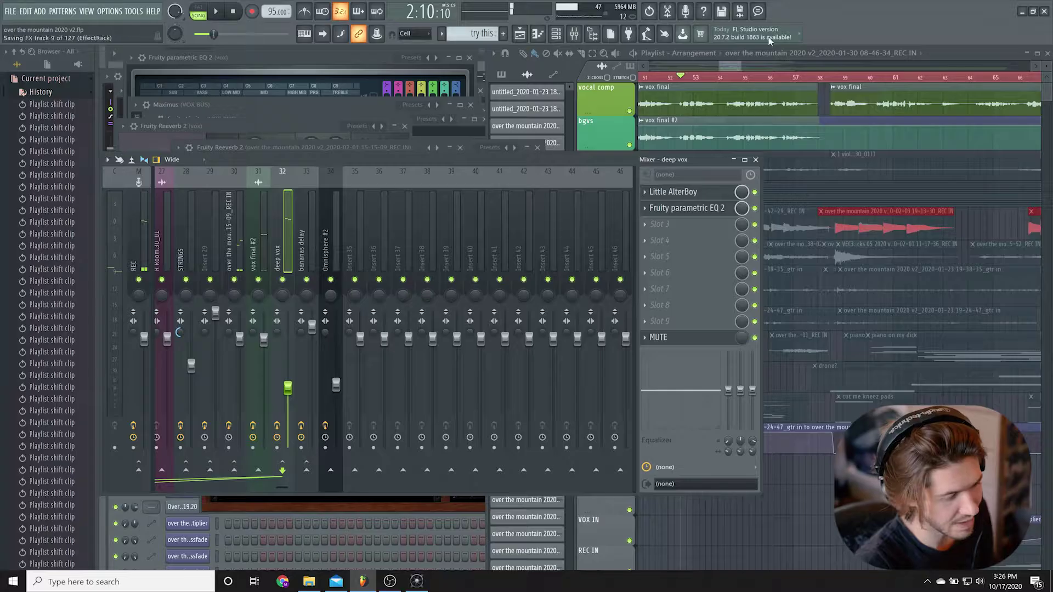
Play the arrangement from around bar 65 to hear that section, and stop playback.
{"action": "left_click_drag", "start_coordinate": [735, 64], "coordinate": [718, 69]}
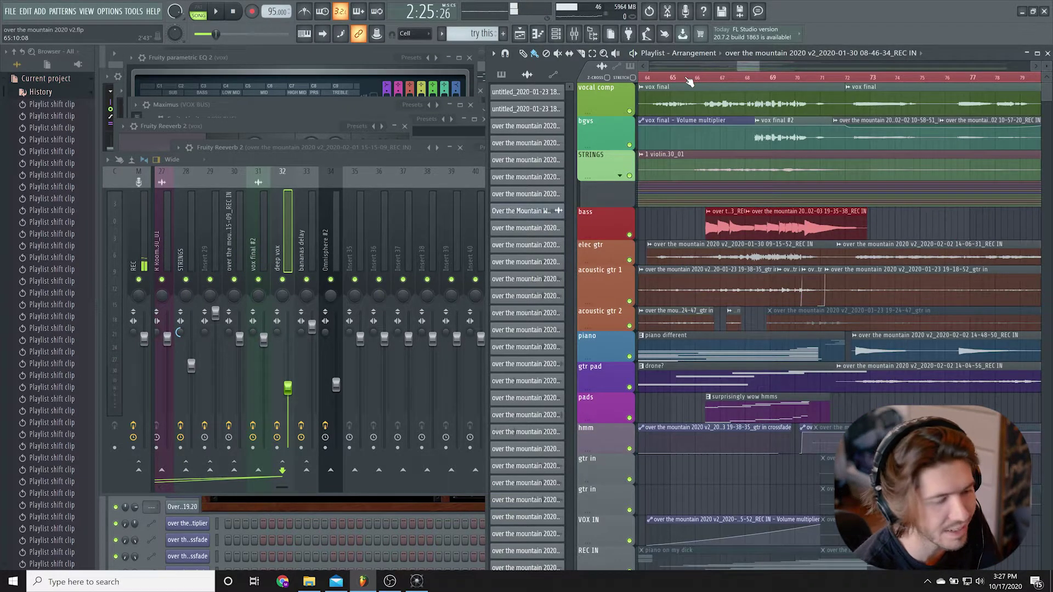
{"action": "scroll", "coordinate": [690, 81], "scroll_direction": "up", "scroll_amount": 3}
{"action": "left_click", "coordinate": [680, 81]}
{"action": "key", "text": "space"}
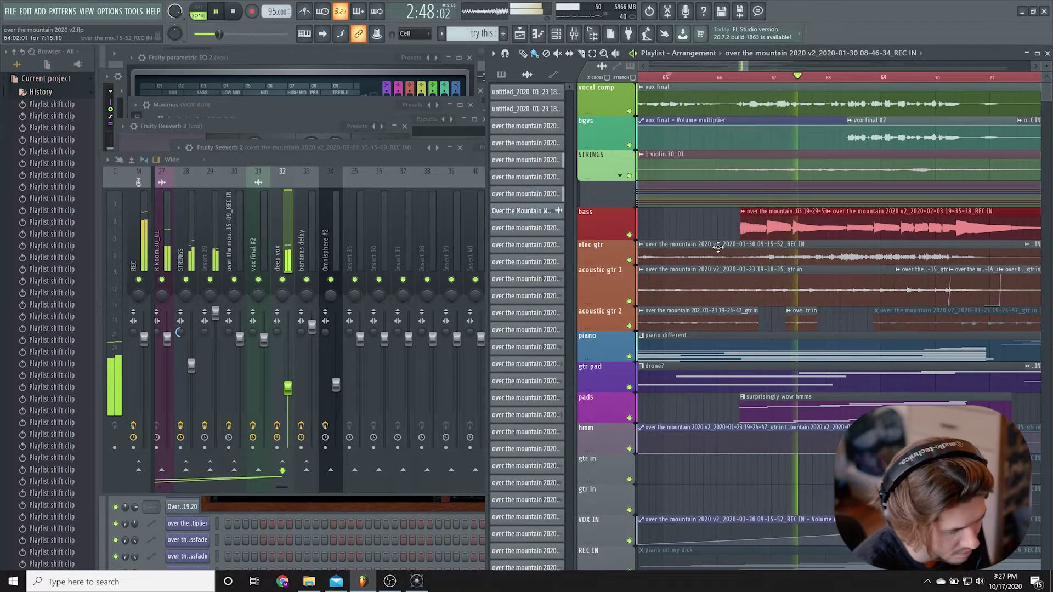
{"action": "key", "text": "space"}
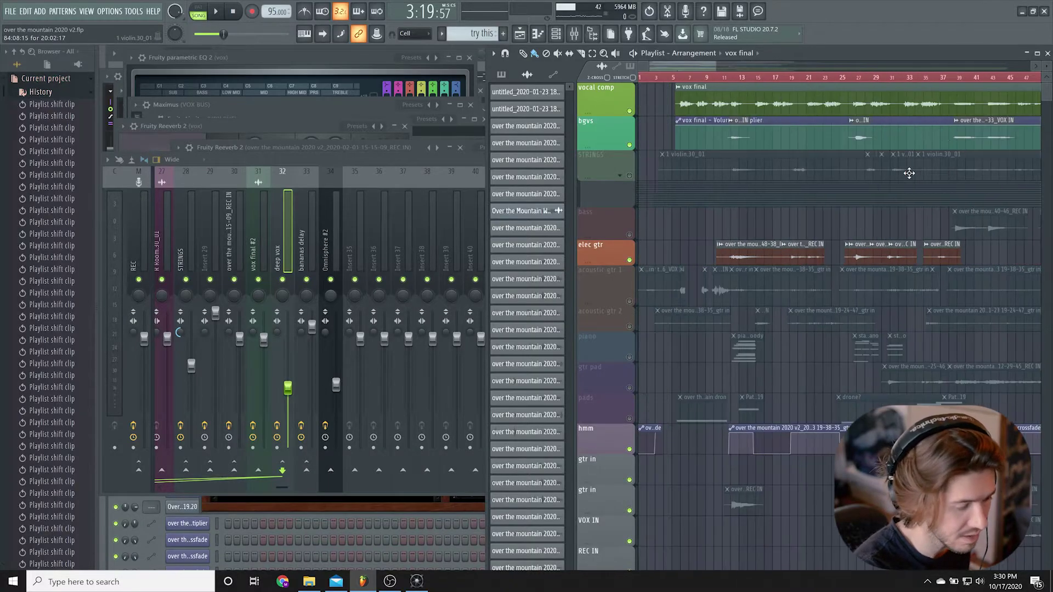
Unmute the STRINGS group and mute the elec gtr, bgvs and vocal comp playlist tracks.
{"action": "left_click", "coordinate": [629, 260]}
{"action": "left_click", "coordinate": [628, 176]}
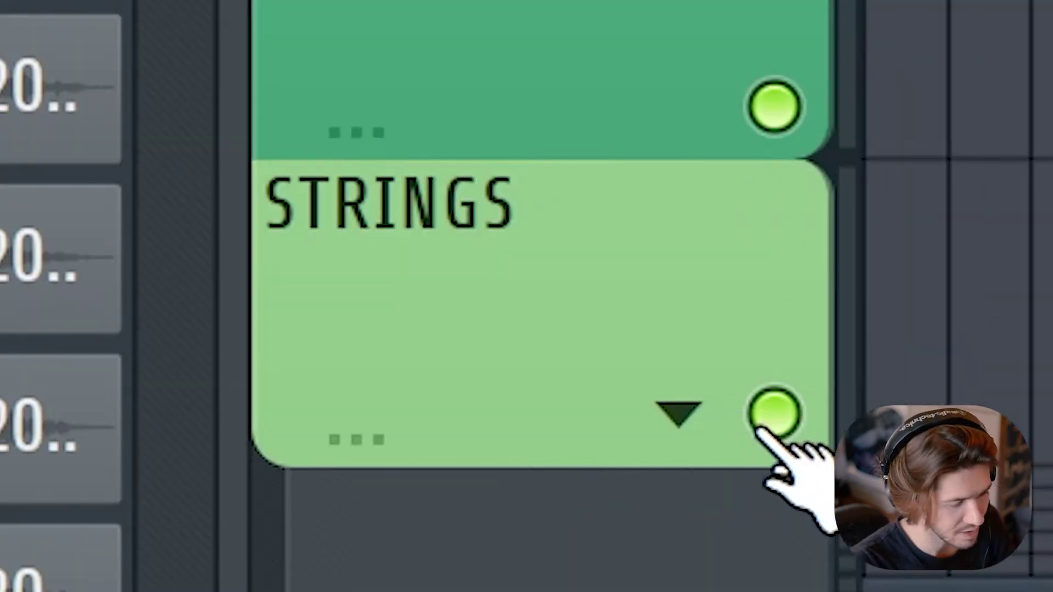
{"action": "left_click", "coordinate": [629, 176]}
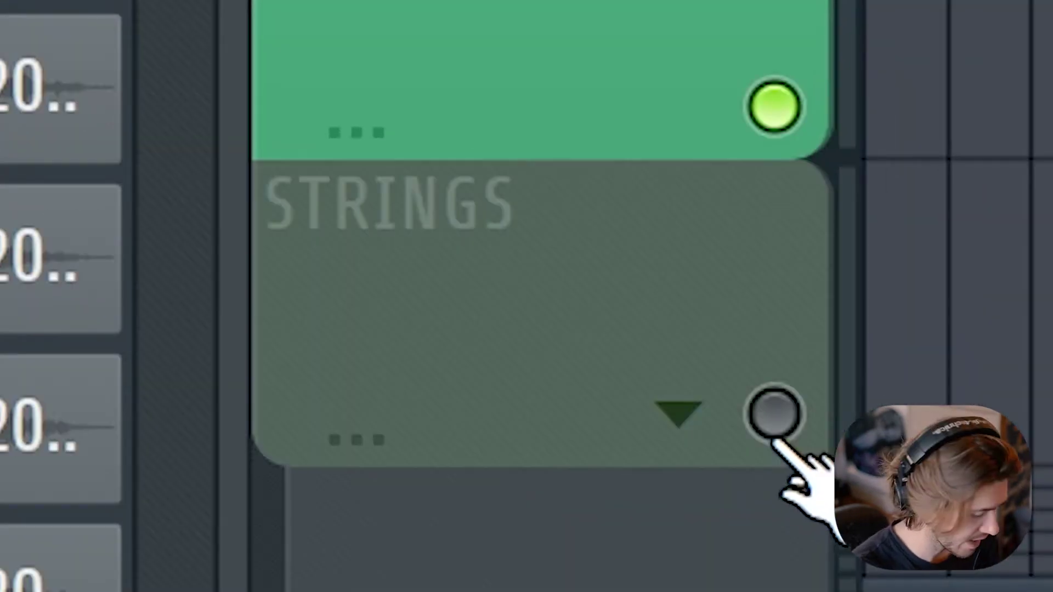
{"action": "left_click", "coordinate": [629, 176]}
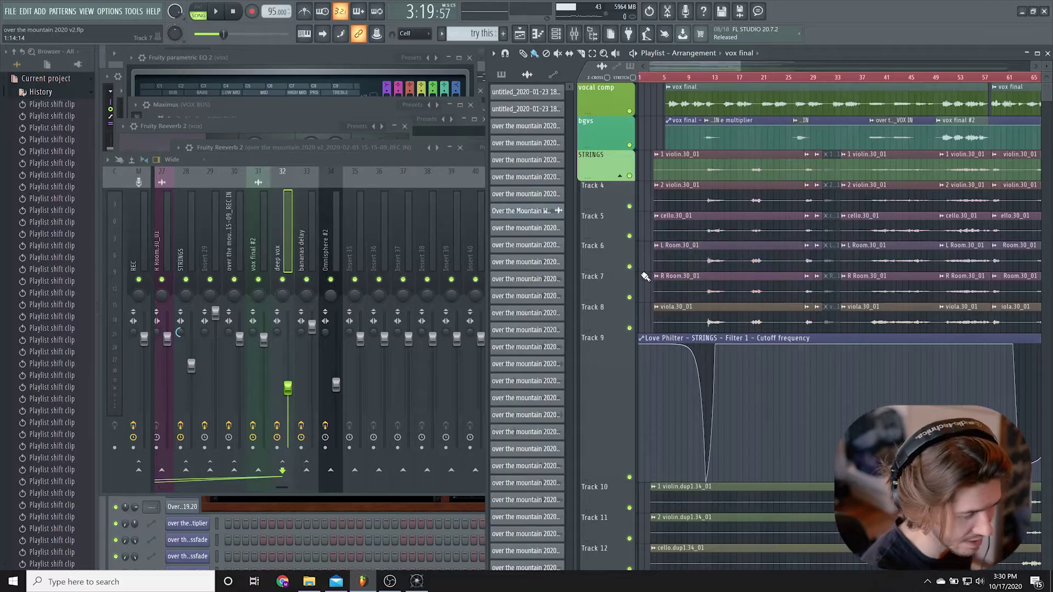
{"action": "left_click", "coordinate": [629, 145]}
{"action": "left_click", "coordinate": [630, 111]}
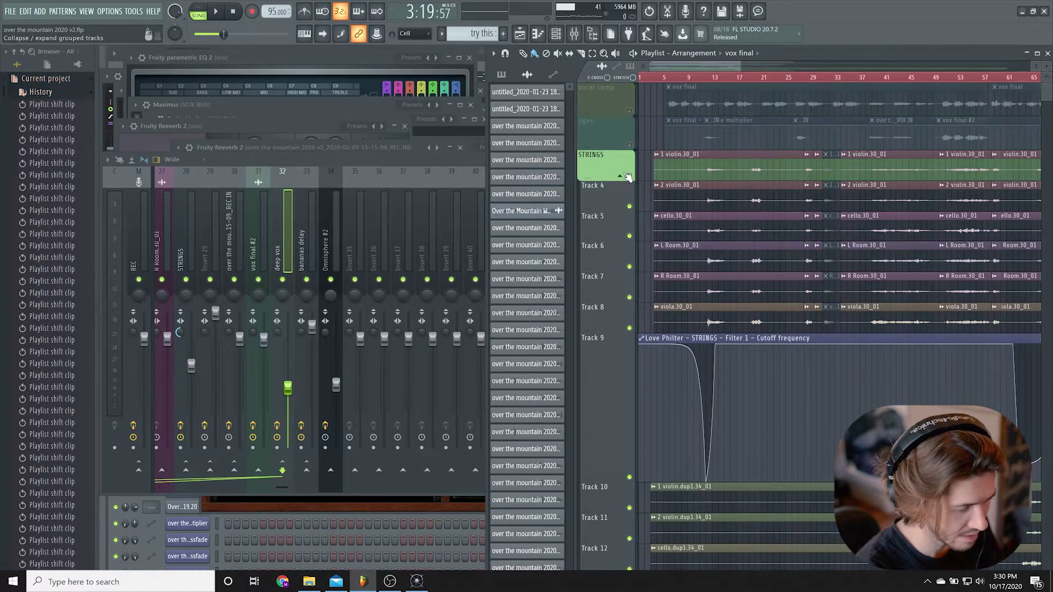
Toggle the mute state of the bass and elec gtr playlist tracks and restore both.
{"action": "left_click", "coordinate": [620, 176]}
{"action": "left_click", "coordinate": [630, 236]}
{"action": "left_click", "coordinate": [630, 260]}
{"action": "left_click", "coordinate": [630, 260]}
{"action": "left_click", "coordinate": [630, 235]}
{"action": "left_click", "coordinate": [620, 175]}
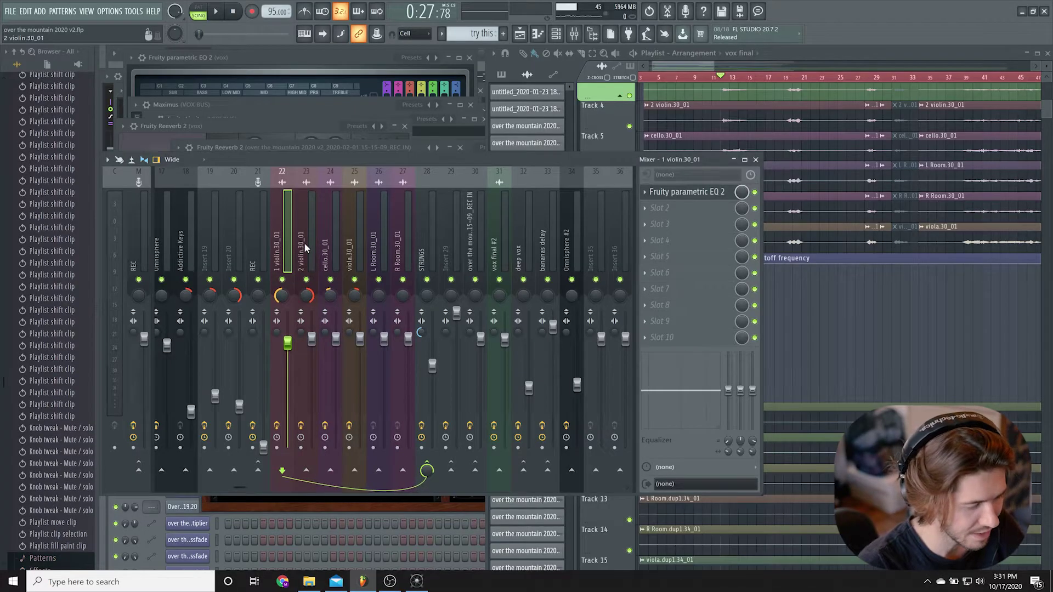
Step through the string mixer tracks and compare the panning of 1 violin.30_01 and 2 violin.30_01.
{"action": "key", "text": "Right"}
{"action": "key", "text": "Right"}
{"action": "key", "text": "Right"}
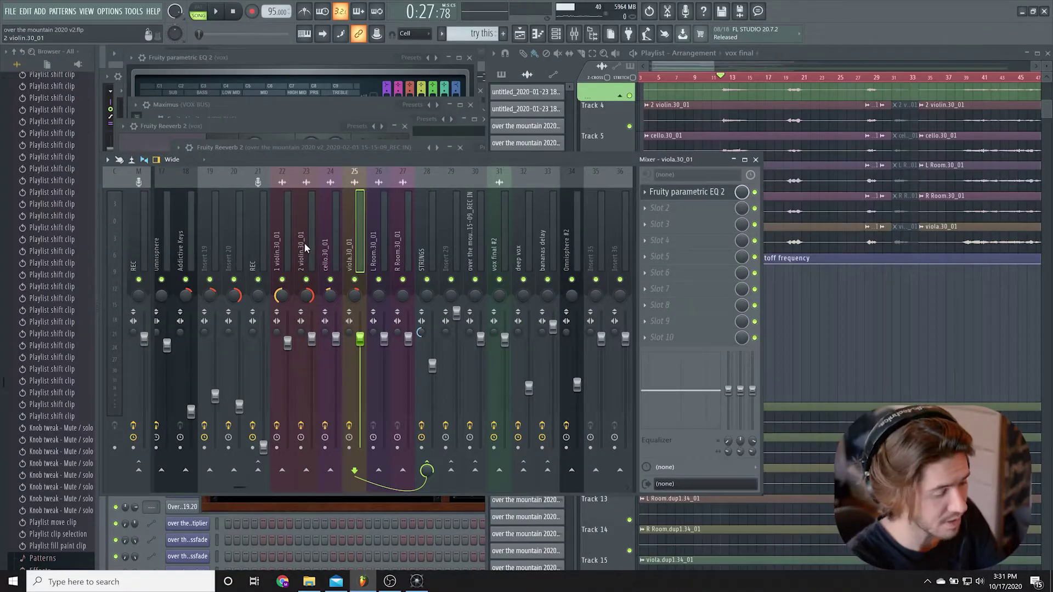
{"action": "key", "text": "Left"}
{"action": "key", "text": "Left"}
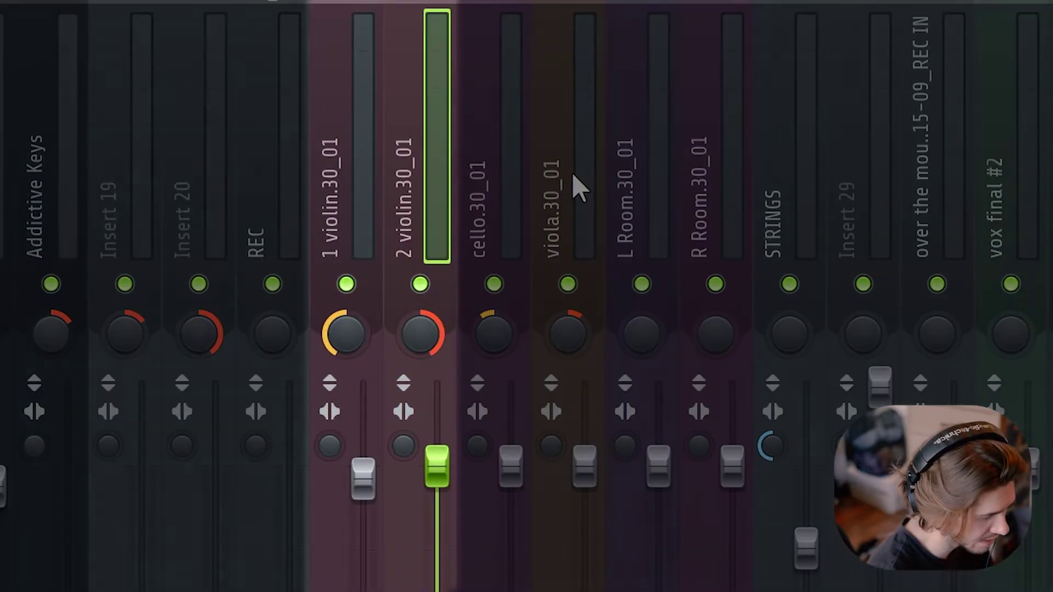
{"action": "key", "text": "Left"}
{"action": "key", "text": "Right"}
{"action": "key", "text": "Left"}
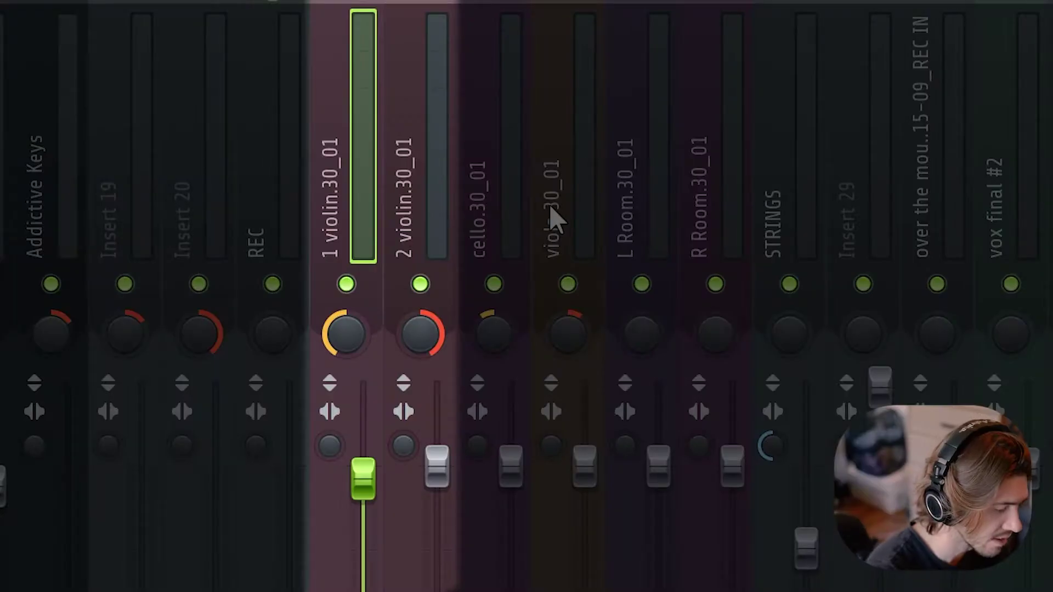
Examine the panning of the viola, cello, L Room and R Room mixer tracks.
{"action": "left_click", "coordinate": [555, 208]}
{"action": "left_click", "coordinate": [501, 206]}
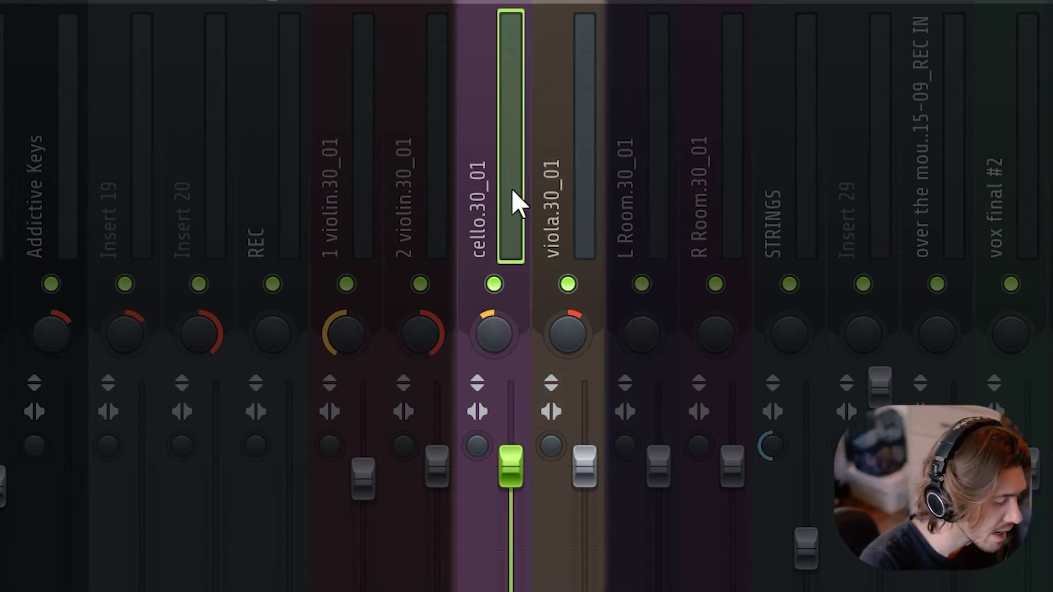
{"action": "left_click", "coordinate": [677, 228]}
{"action": "left_click", "coordinate": [715, 239], "text": "shift"}
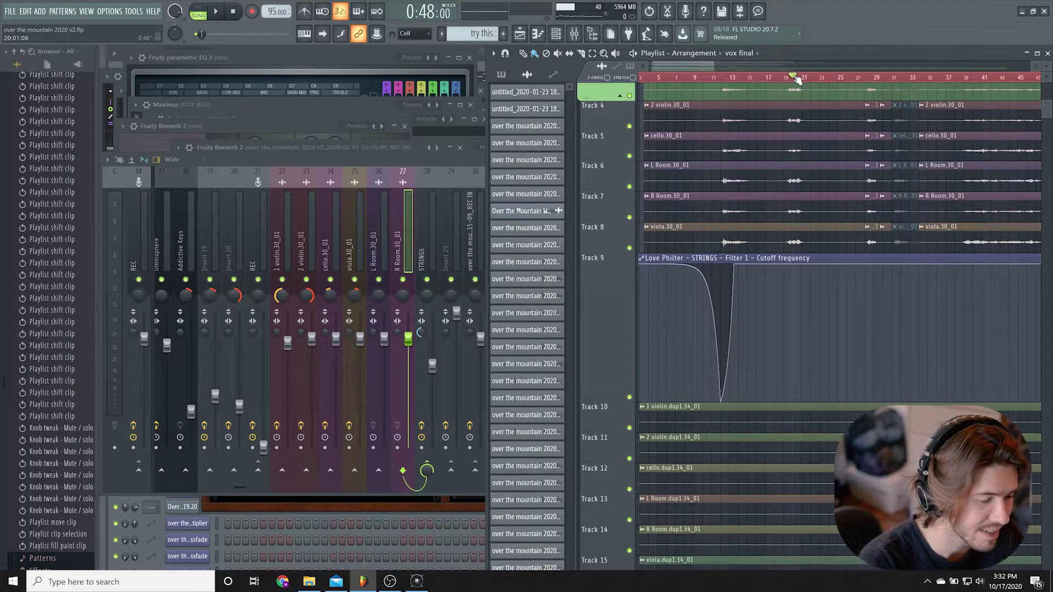
Play the isolated strings around bar 20 to check their mixer levels, and stop playback.
{"action": "scroll", "coordinate": [797, 79], "scroll_direction": "up", "scroll_amount": 2}
{"action": "key", "text": "space"}
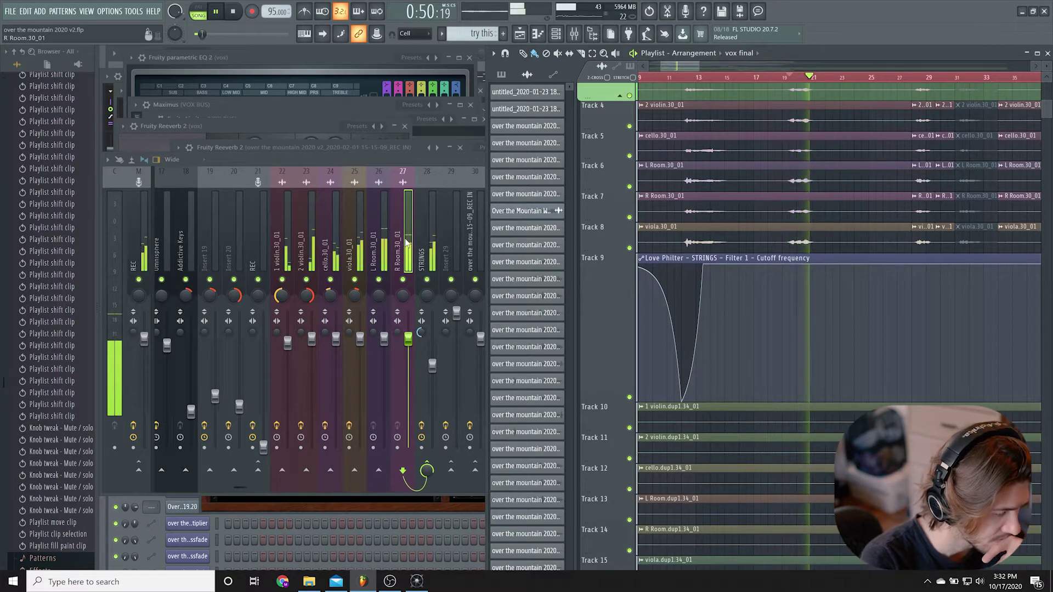
{"action": "key", "text": "space"}
Inspect the STRINGS mixer track's Fruity parametric EQ 2, Fruity Limiter and Fruity Love Philter effects.
{"action": "left_click", "coordinate": [432, 258]}
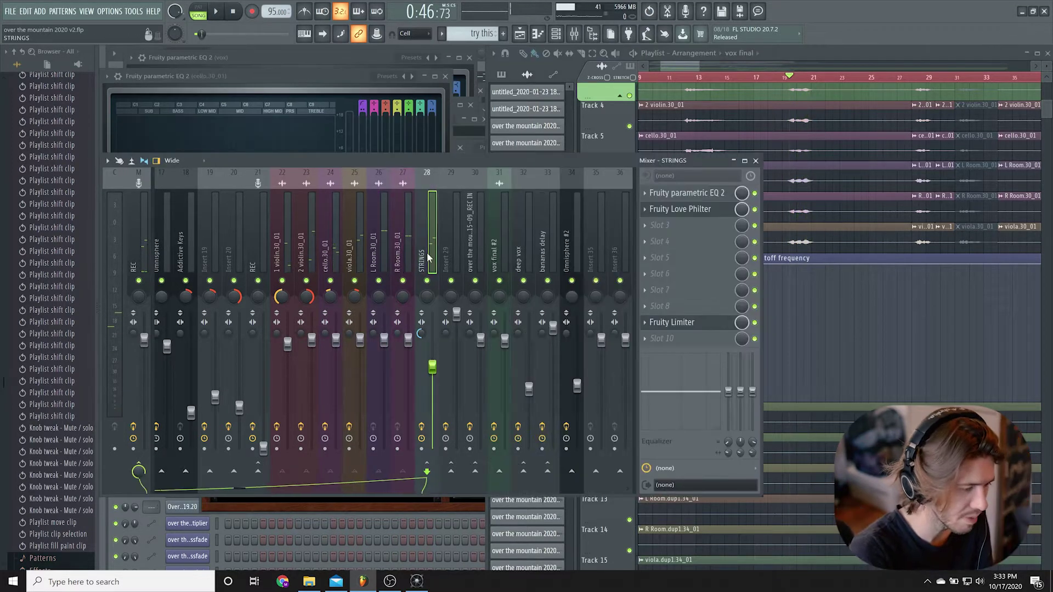
{"action": "left_click", "coordinate": [700, 196]}
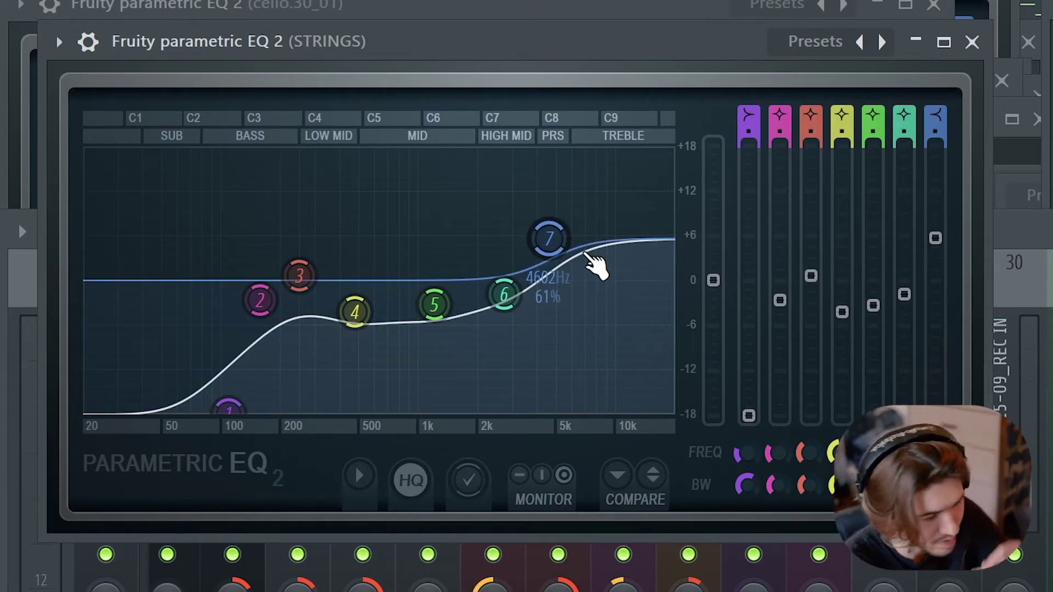
{"action": "left_click", "coordinate": [526, 163]}
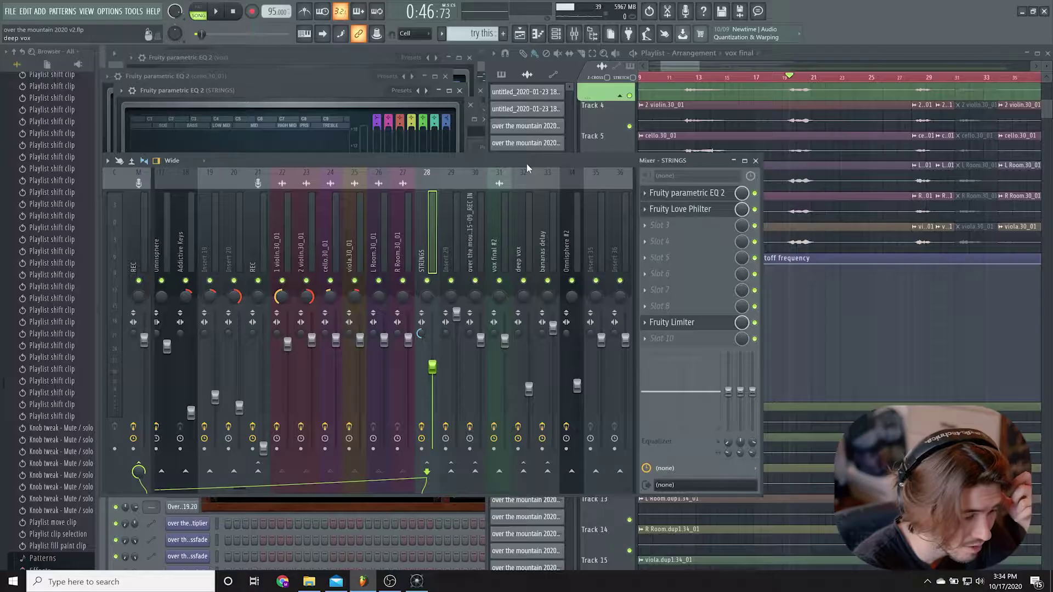
{"action": "left_click", "coordinate": [699, 323]}
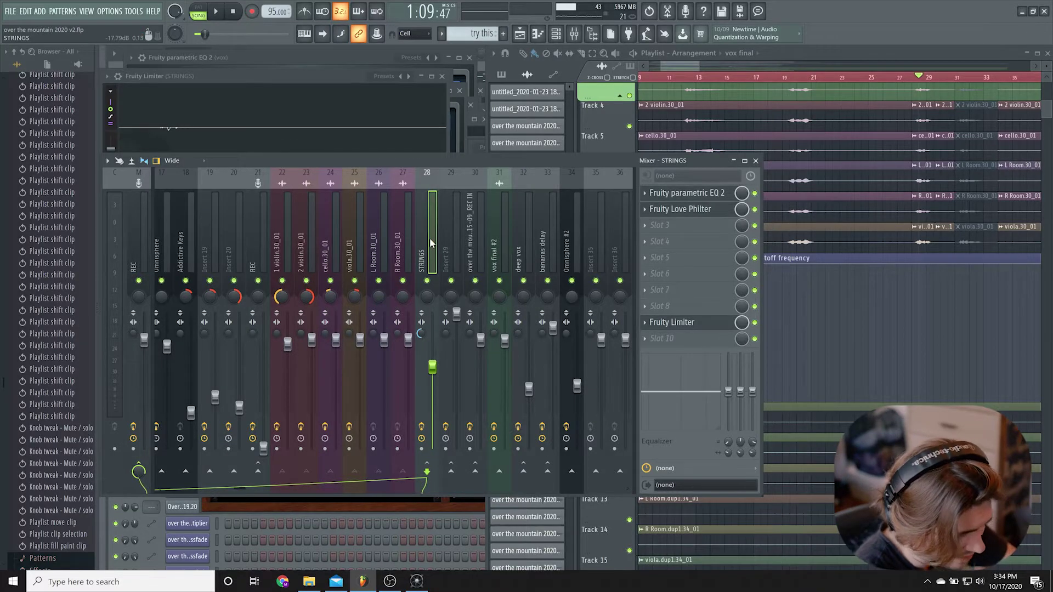
{"action": "left_click", "coordinate": [700, 211]}
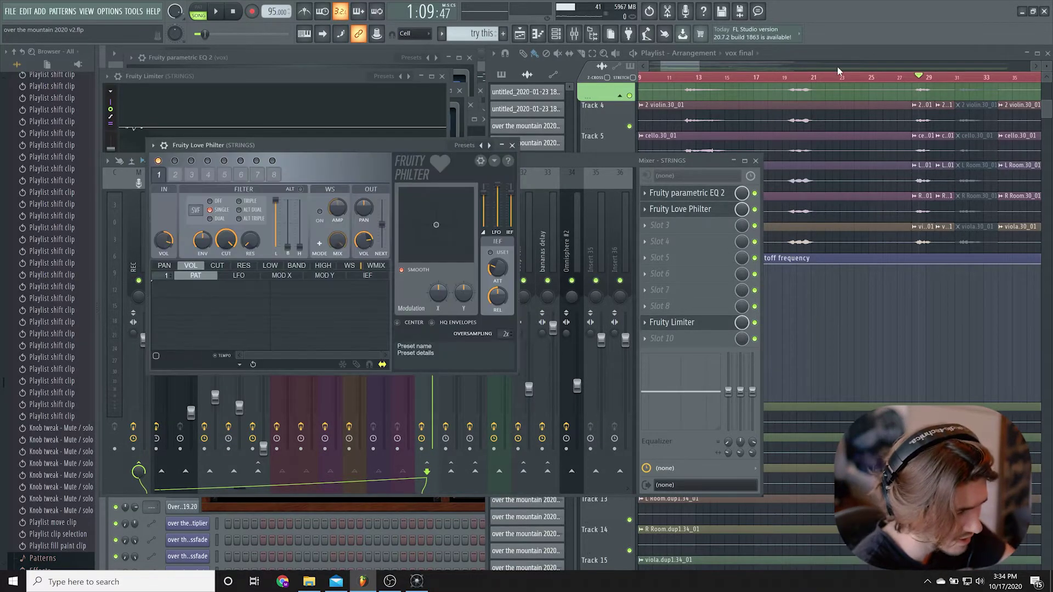
Play the strings from about bar 12 while examining the Love Philter cutoff frequency automation there and around bar 65.
{"action": "key", "text": "F9"}
{"action": "scroll", "coordinate": [762, 77], "scroll_direction": "down", "scroll_amount": 1}
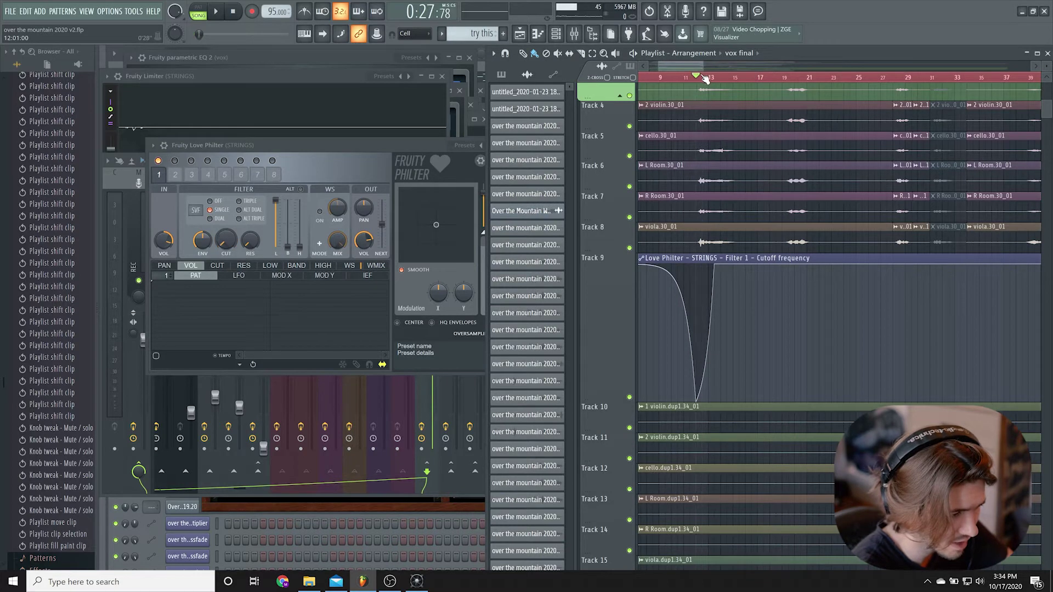
{"action": "key", "text": "space"}
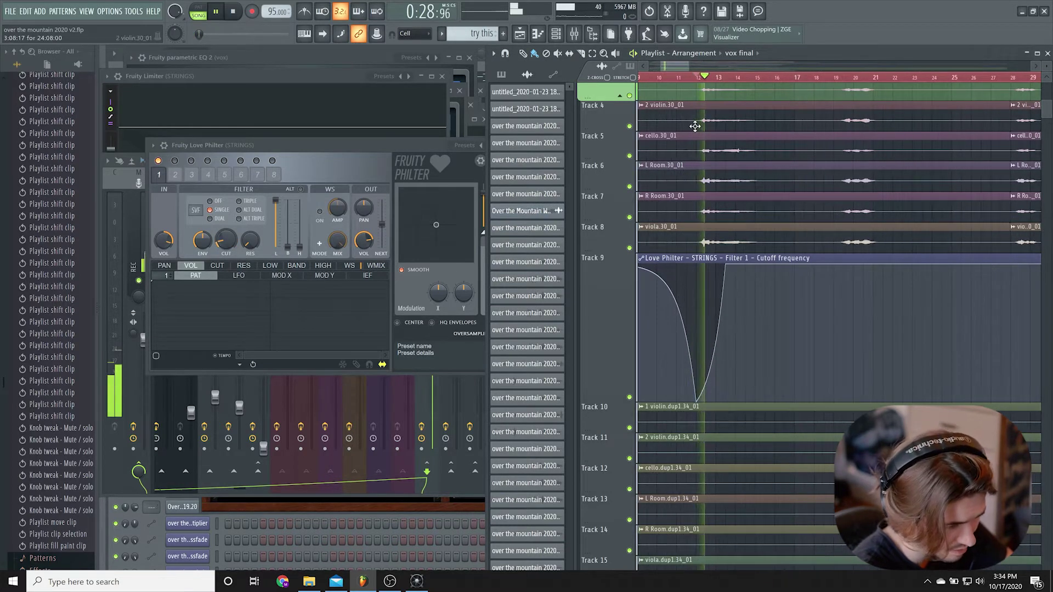
{"action": "scroll", "coordinate": [695, 126], "scroll_direction": "up", "scroll_amount": 2}
{"action": "scroll", "coordinate": [694, 126], "scroll_direction": "down", "scroll_amount": 3}
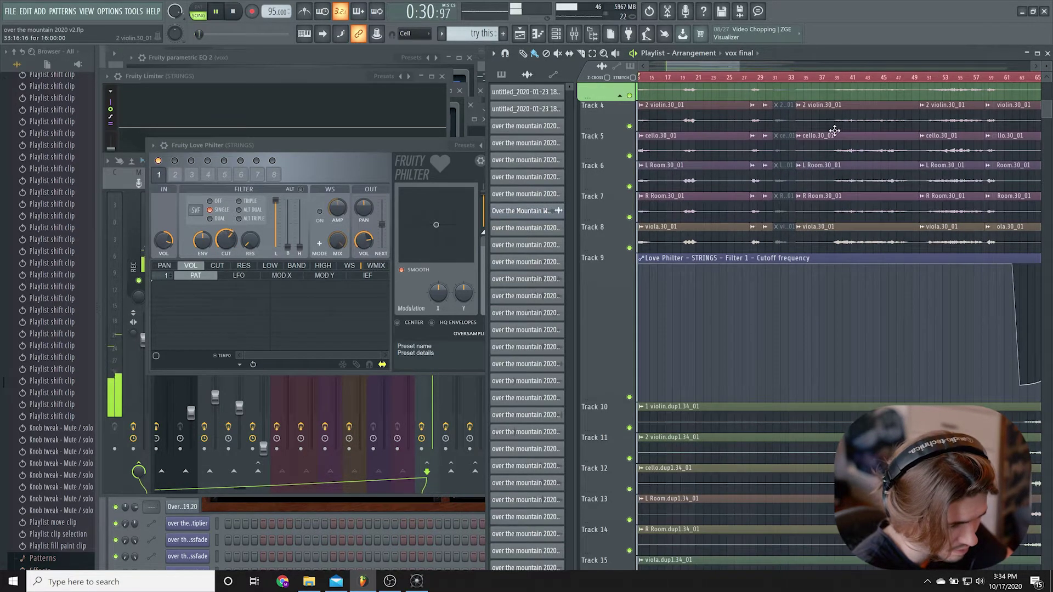
{"action": "scroll", "coordinate": [835, 130], "scroll_direction": "right", "scroll_amount": 5}
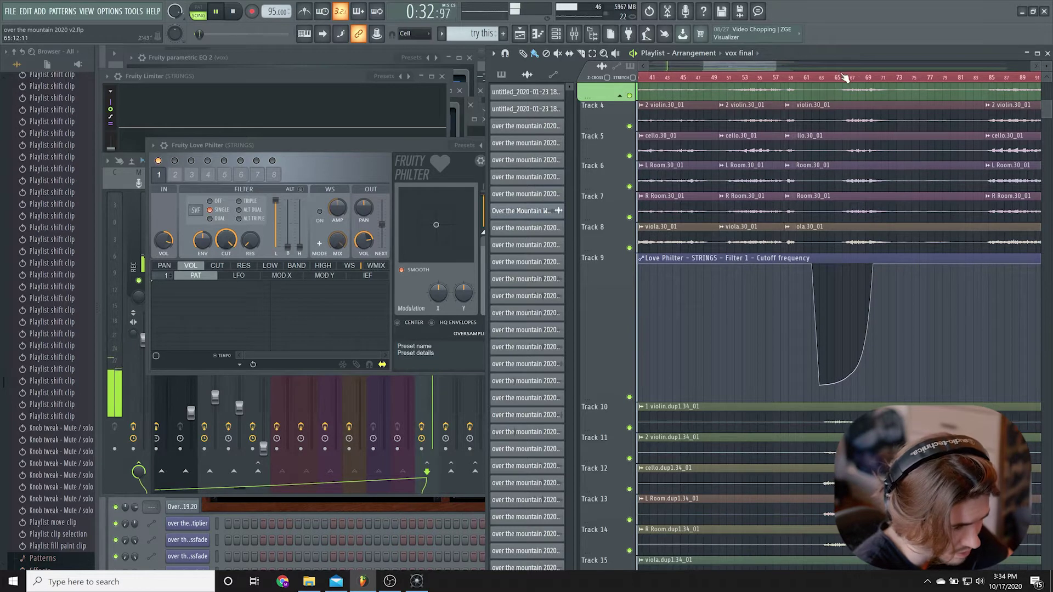
{"action": "scroll", "coordinate": [764, 156], "scroll_direction": "left", "scroll_amount": 1}
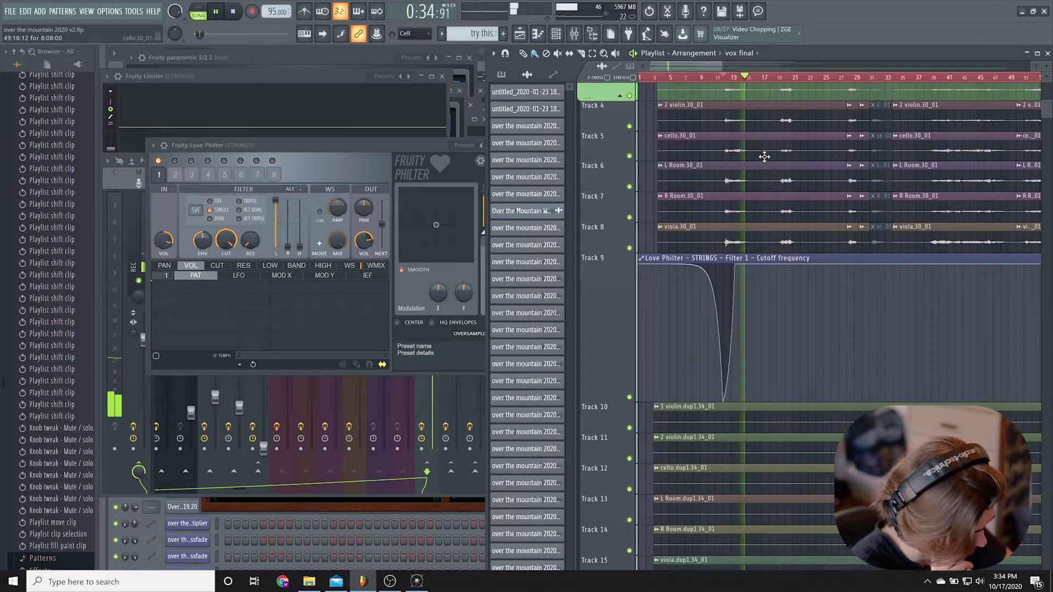
{"action": "key", "text": "space"}
{"action": "left_click", "coordinate": [402, 161]}
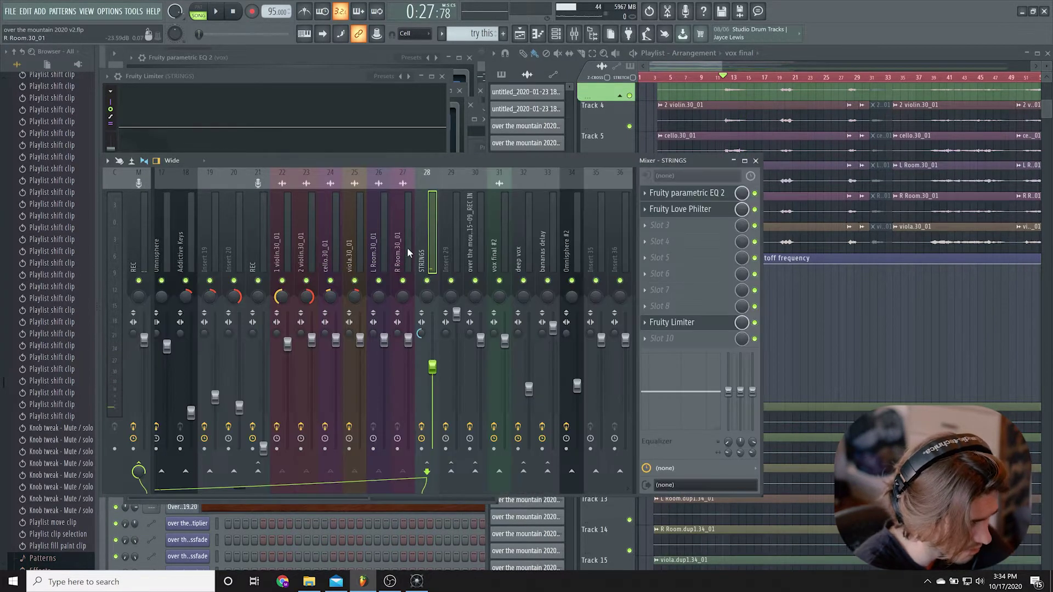
{"action": "scroll", "coordinate": [407, 252], "scroll_direction": "down", "scroll_amount": 10}
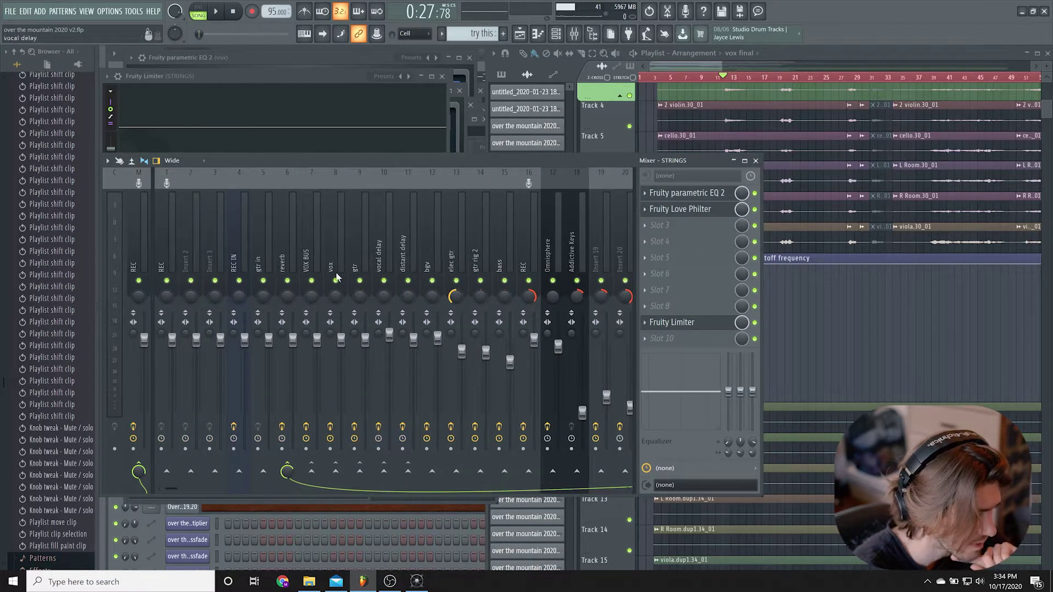
{"action": "scroll", "coordinate": [286, 248], "scroll_direction": "up", "scroll_amount": 12}
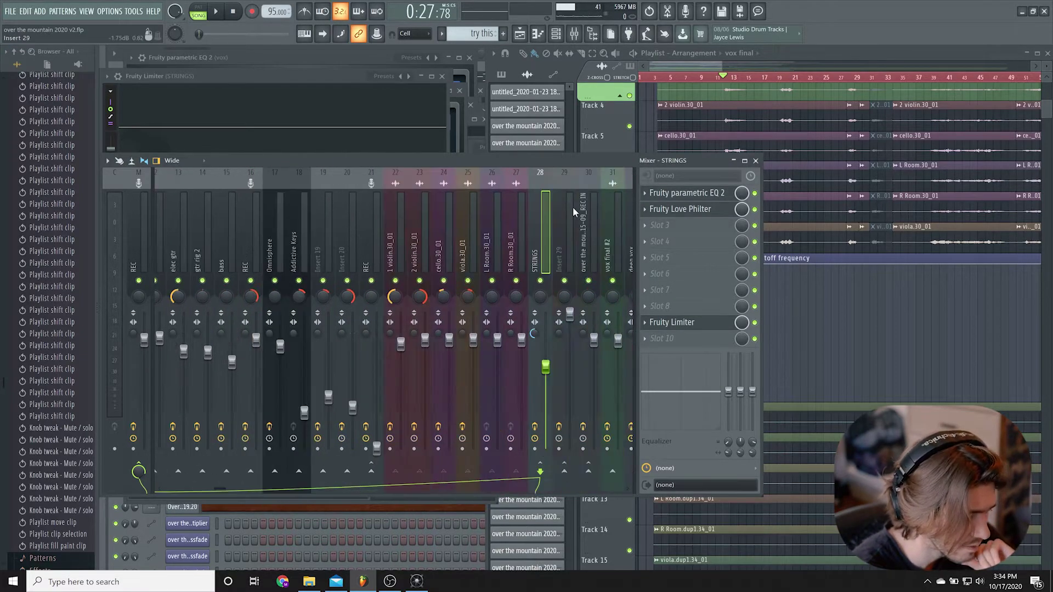
Play the full arrangement from about bar 20 to hear the strings in context, and stop playback.
{"action": "left_click", "coordinate": [790, 80]}
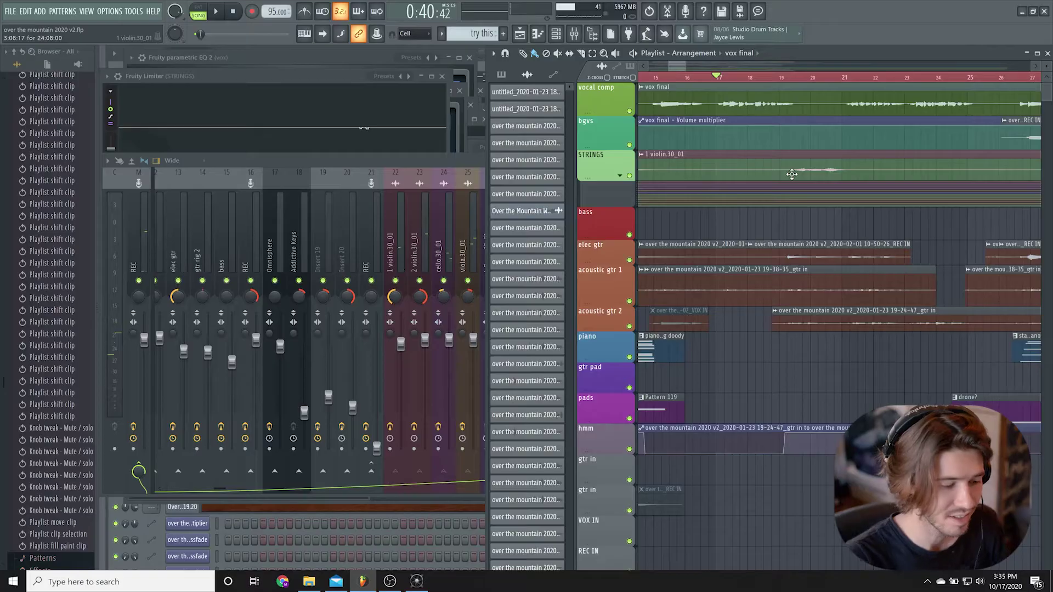
{"action": "scroll", "coordinate": [786, 158], "scroll_direction": "down", "scroll_amount": 2}
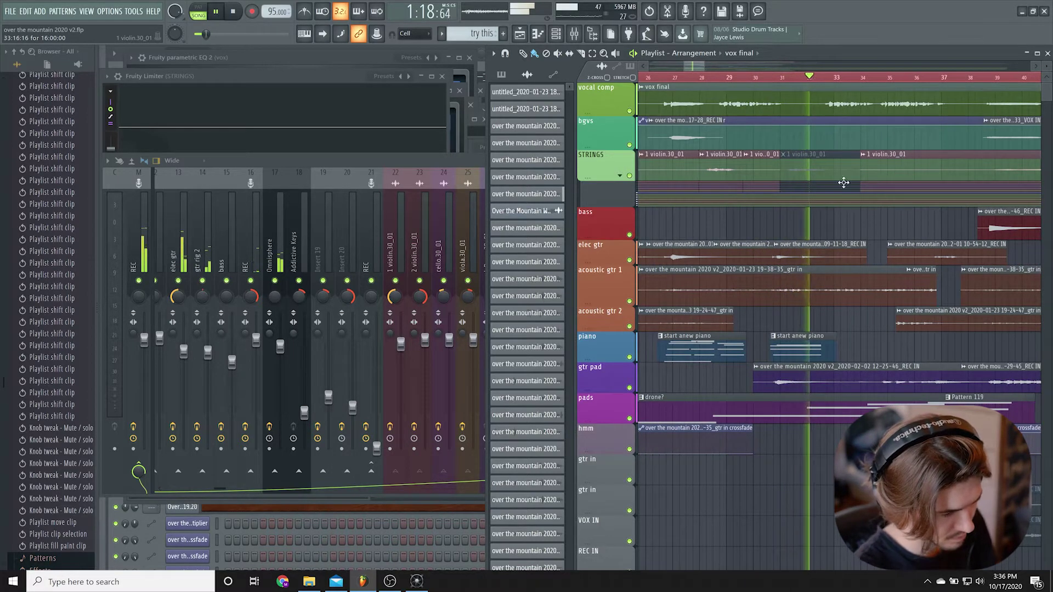
{"action": "key", "text": "space"}
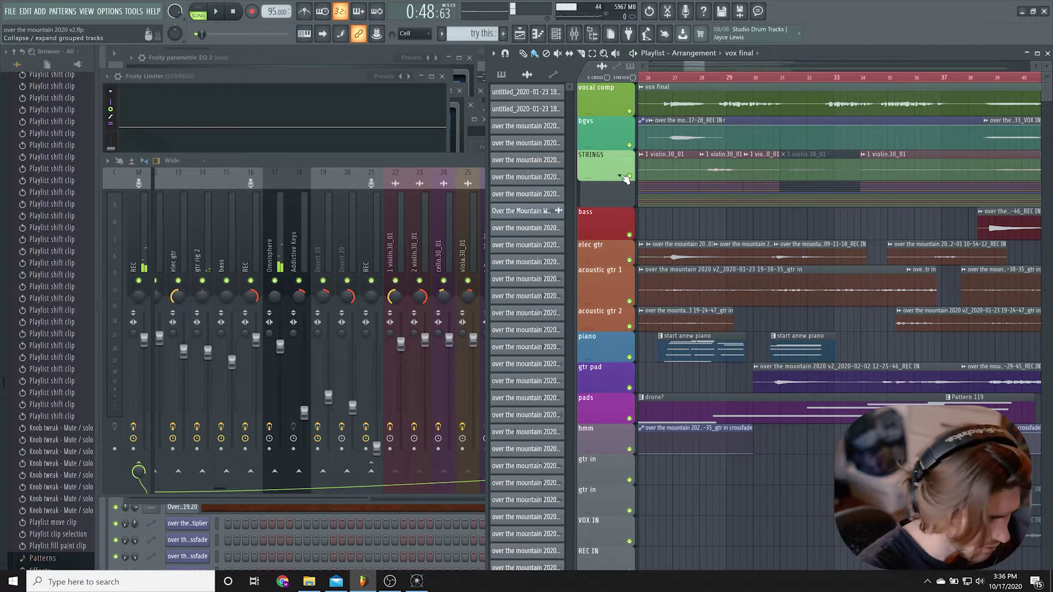
Expand the STRINGS group and unmute its violin, cello, room and viola clips at bar 31.
{"action": "left_click", "coordinate": [624, 177]}
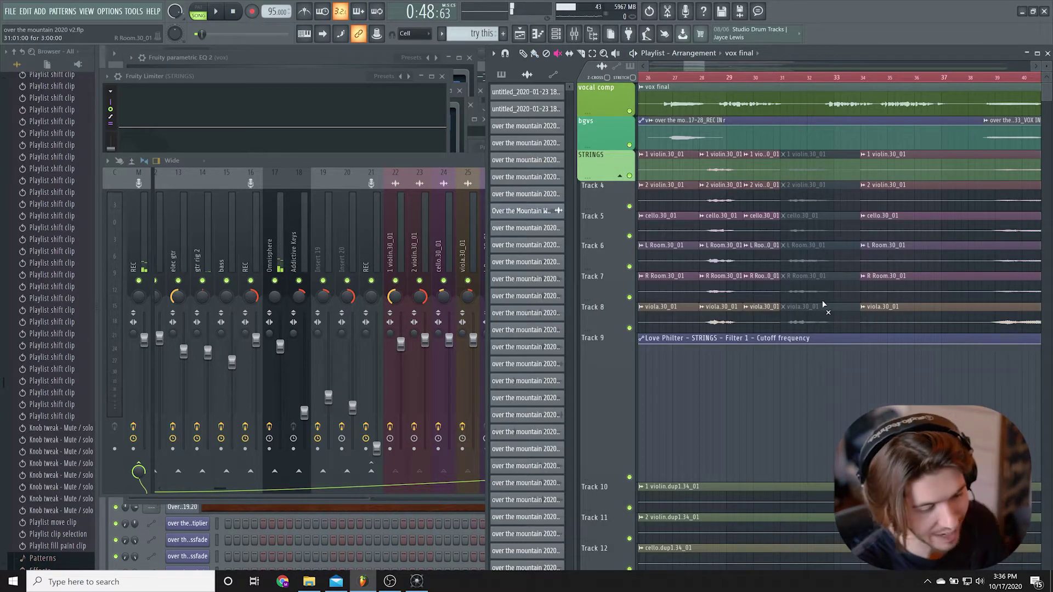
{"action": "left_click_drag", "start_coordinate": [823, 317], "coordinate": [821, 270]}
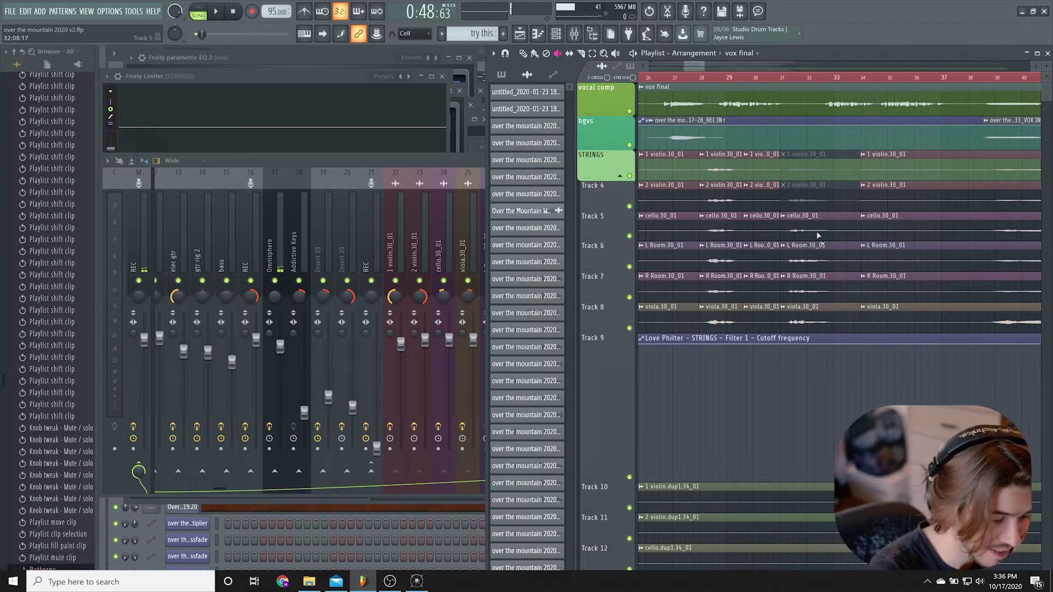
{"action": "left_click", "coordinate": [828, 163]}
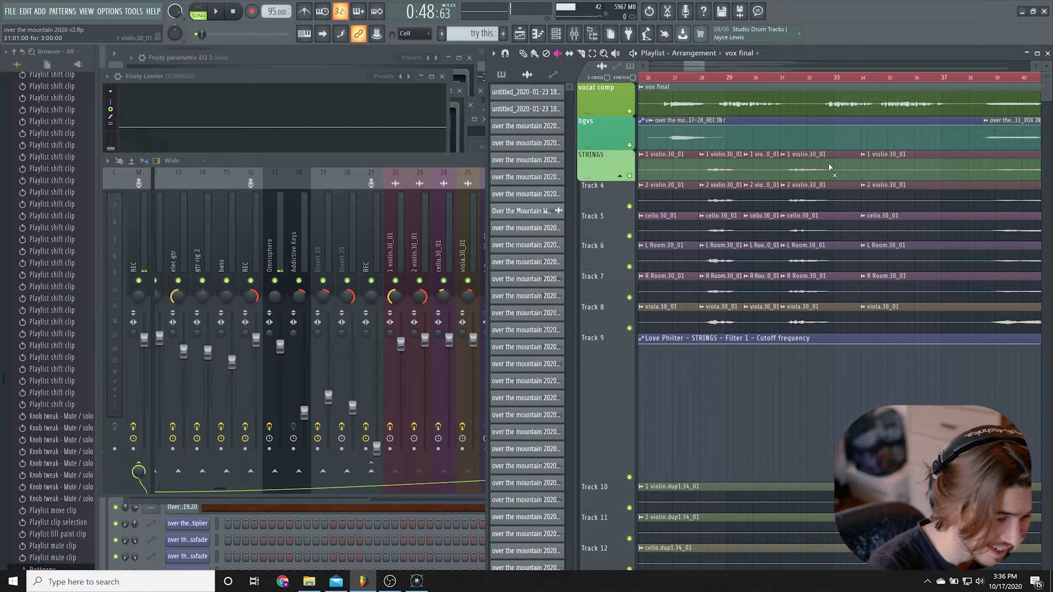
Play the full arrangement from bar 31 to audition the string clips there, and stop playback.
{"action": "left_click", "coordinate": [783, 78]}
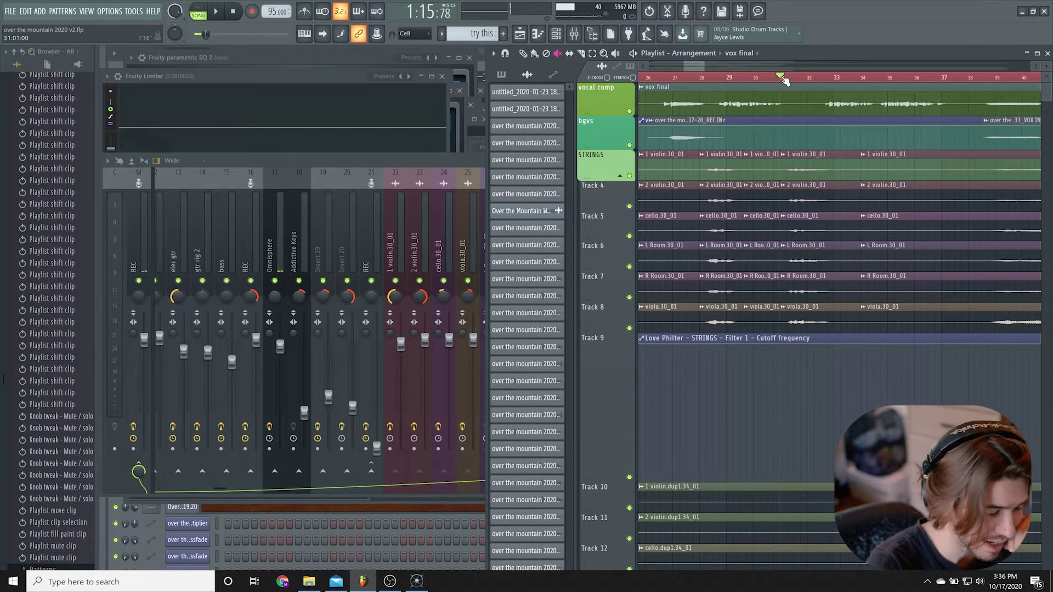
{"action": "key", "text": "space"}
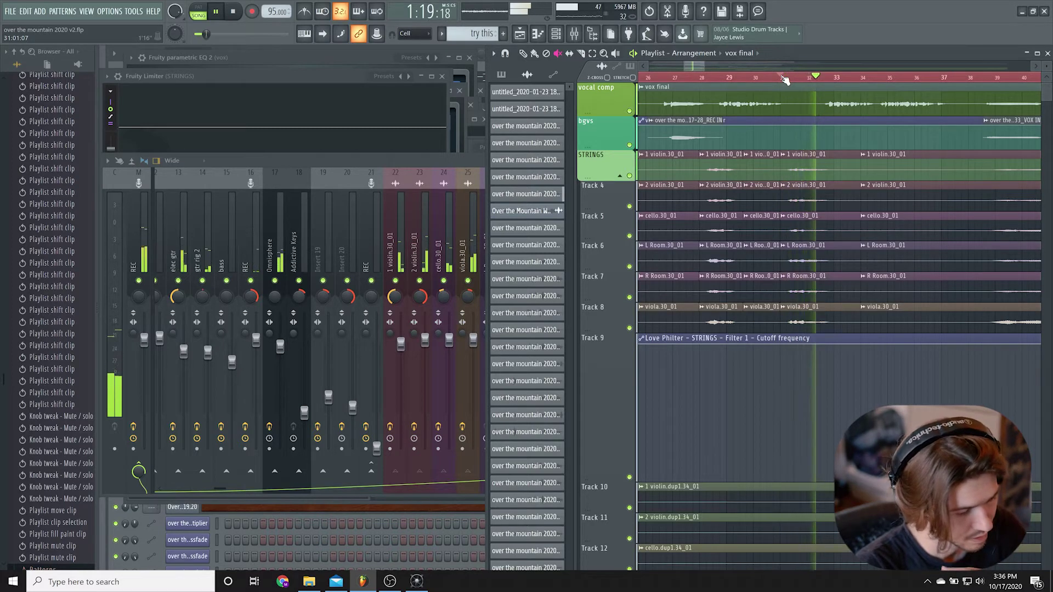
{"action": "key", "text": "space"}
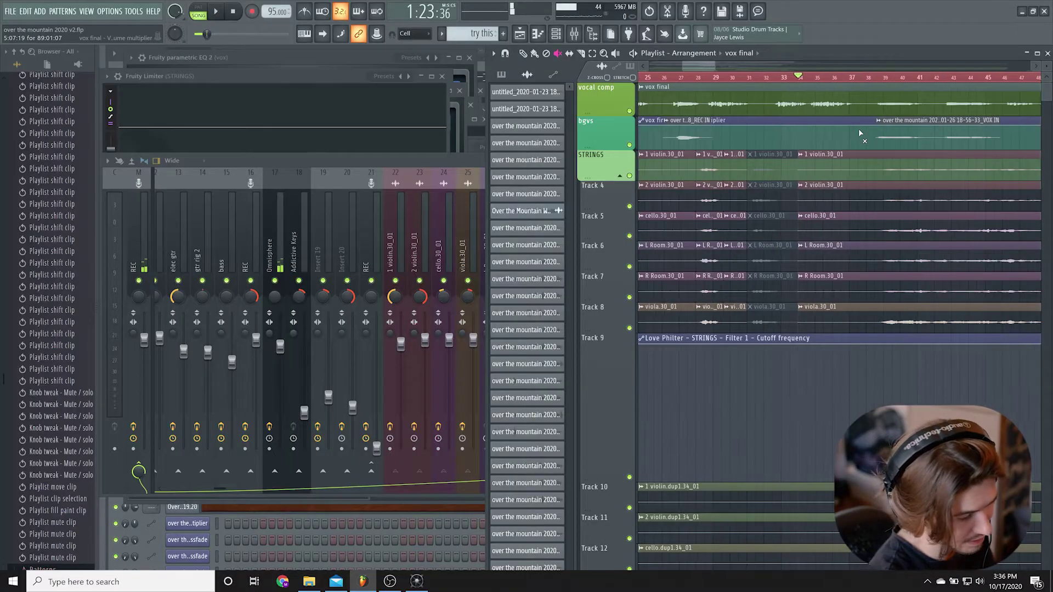
Follow the strings and their Love Philter cutoff automation during playback from about bar 69 to 75, and stop playback.
{"action": "scroll", "coordinate": [862, 101], "scroll_direction": "right", "scroll_amount": 1}
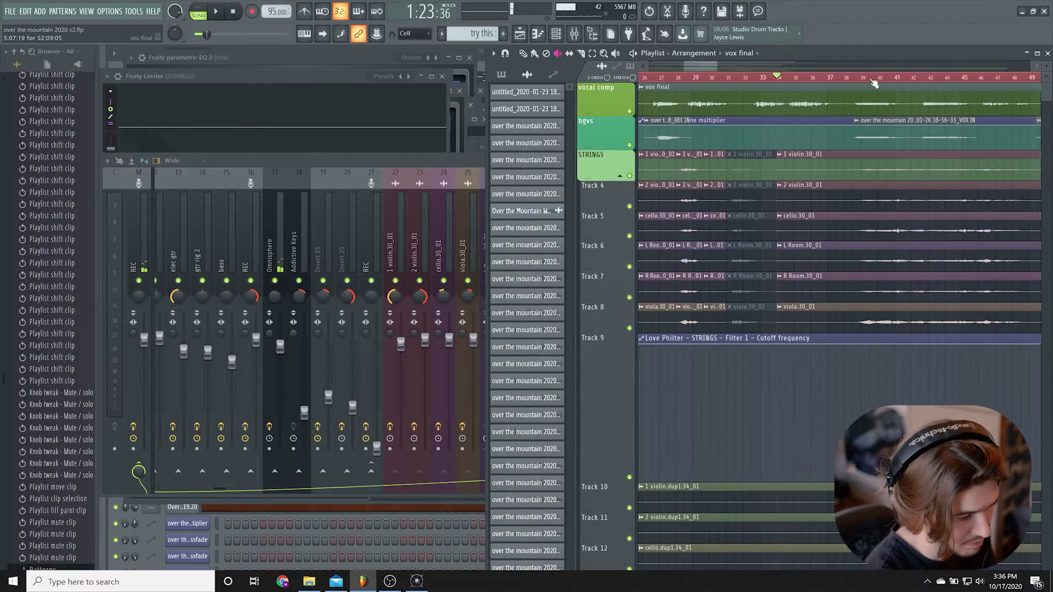
{"action": "scroll", "coordinate": [849, 151], "scroll_direction": "right", "scroll_amount": 2}
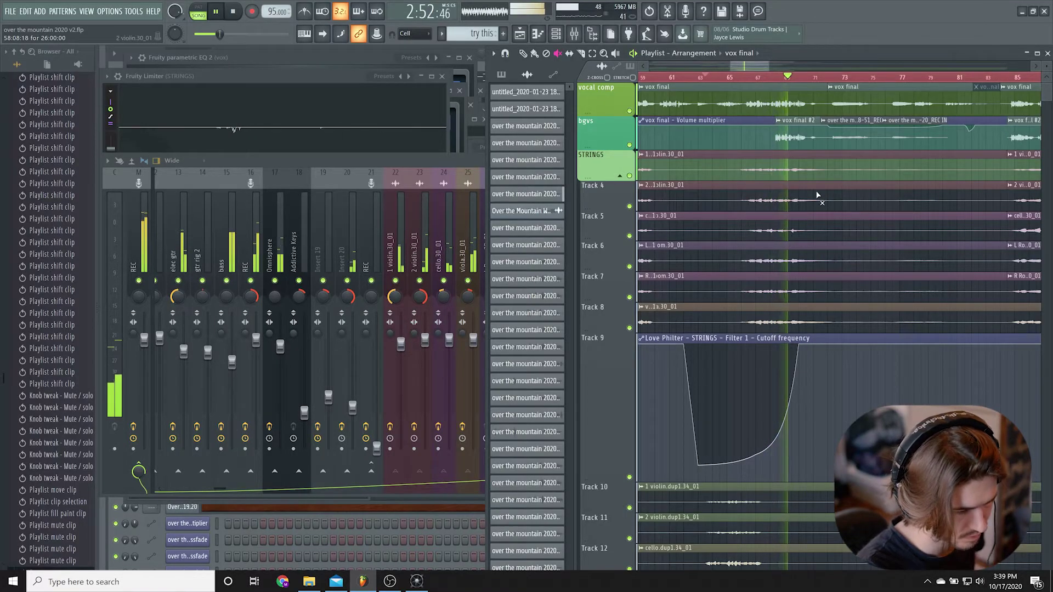
{"action": "scroll", "coordinate": [817, 196], "scroll_direction": "up", "scroll_amount": 2}
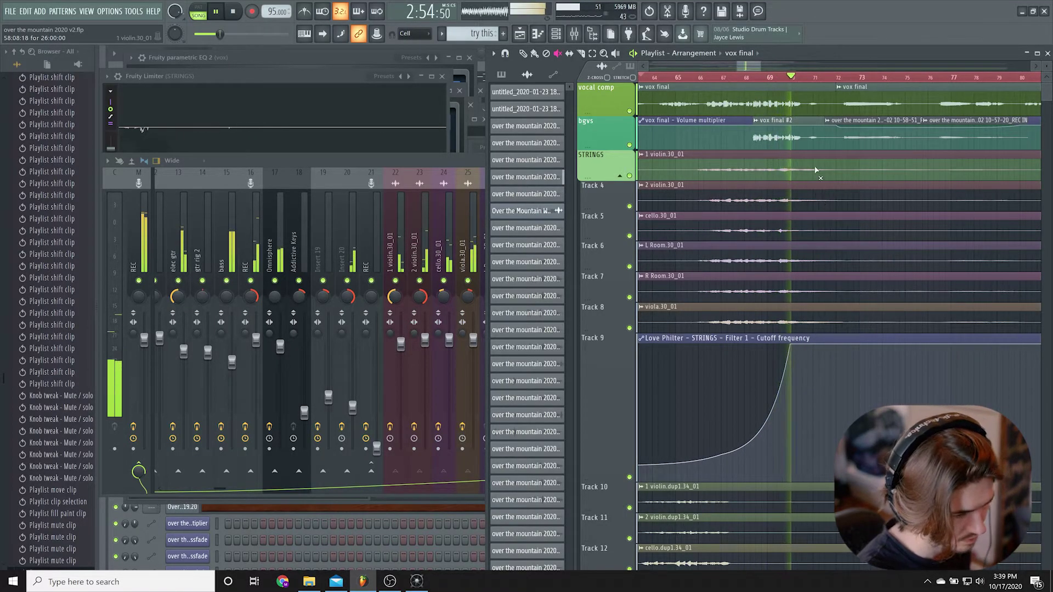
{"action": "scroll", "coordinate": [823, 194], "scroll_direction": "right", "scroll_amount": 3}
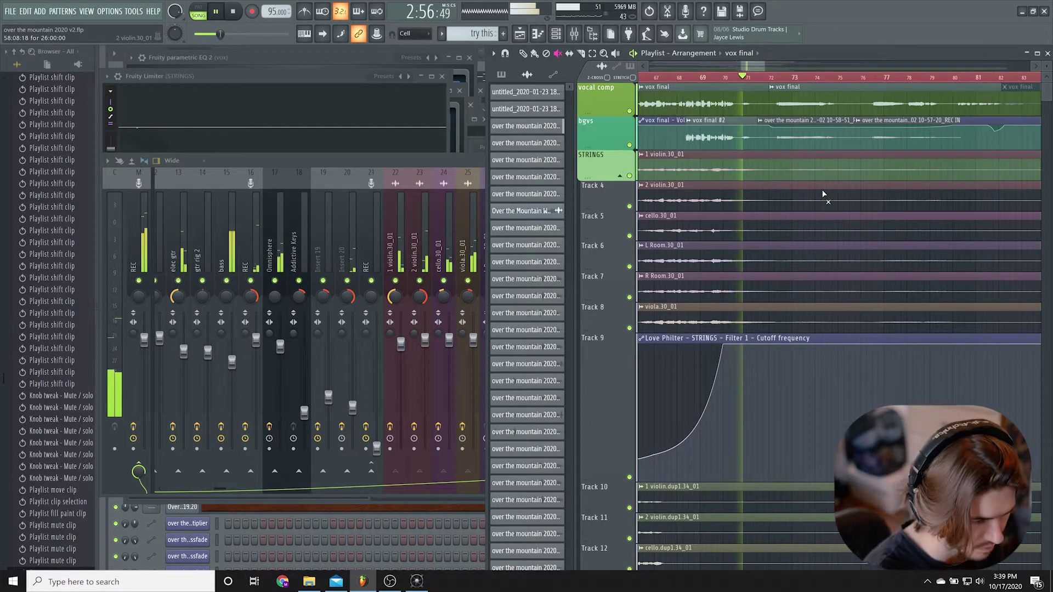
{"action": "scroll", "coordinate": [811, 176], "scroll_direction": "down", "scroll_amount": 3}
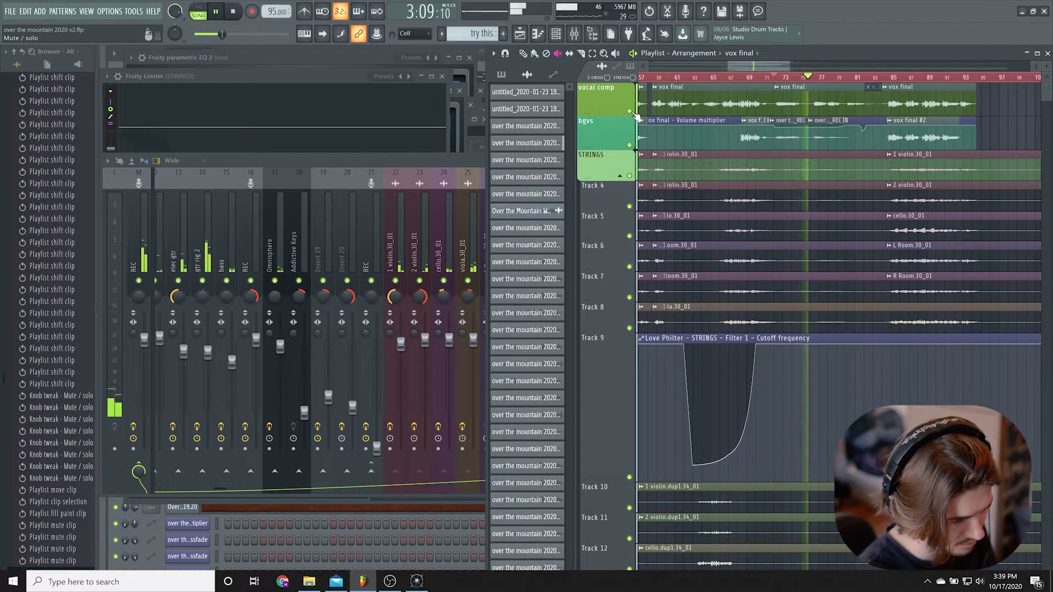
{"action": "key", "text": "space"}
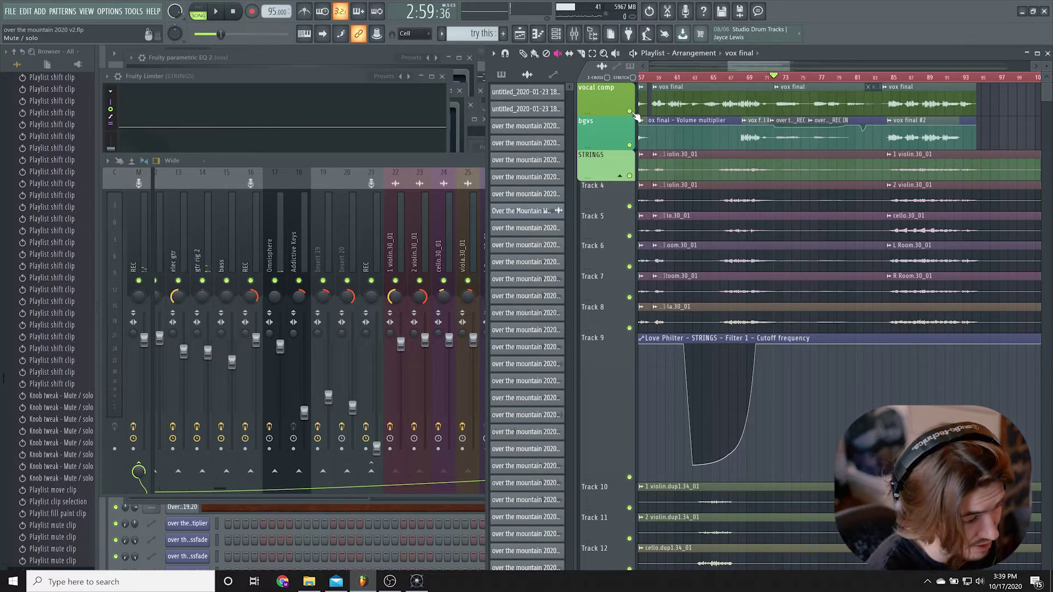
Mute the vocal comp and bgvs tracks and play from about bar 72 to hear the strings without vocals.
{"action": "left_click", "coordinate": [629, 111]}
{"action": "left_click", "coordinate": [629, 110]}
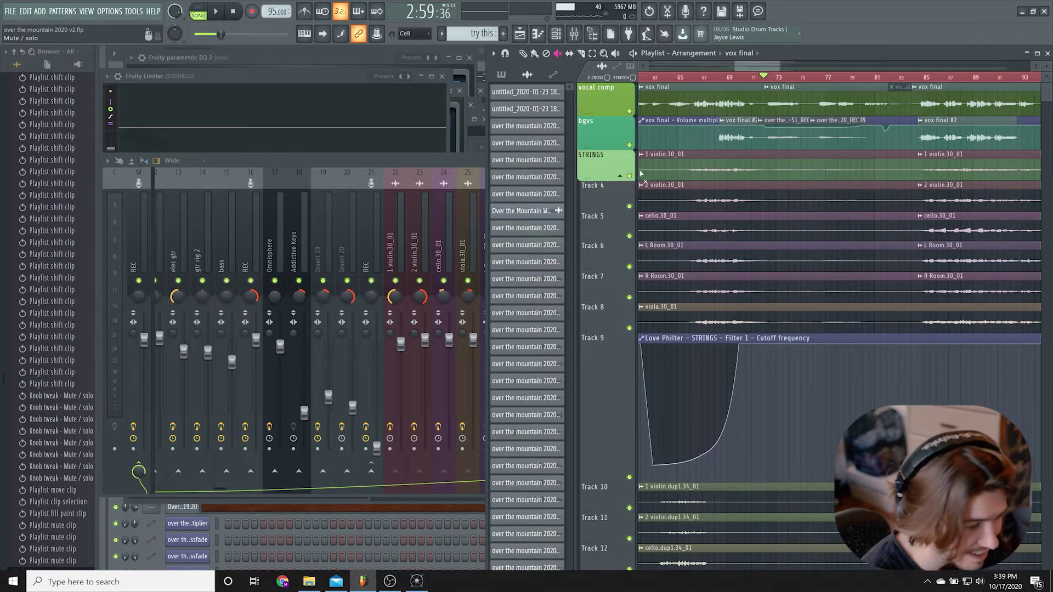
{"action": "scroll", "coordinate": [773, 77], "scroll_direction": "up", "scroll_amount": 3}
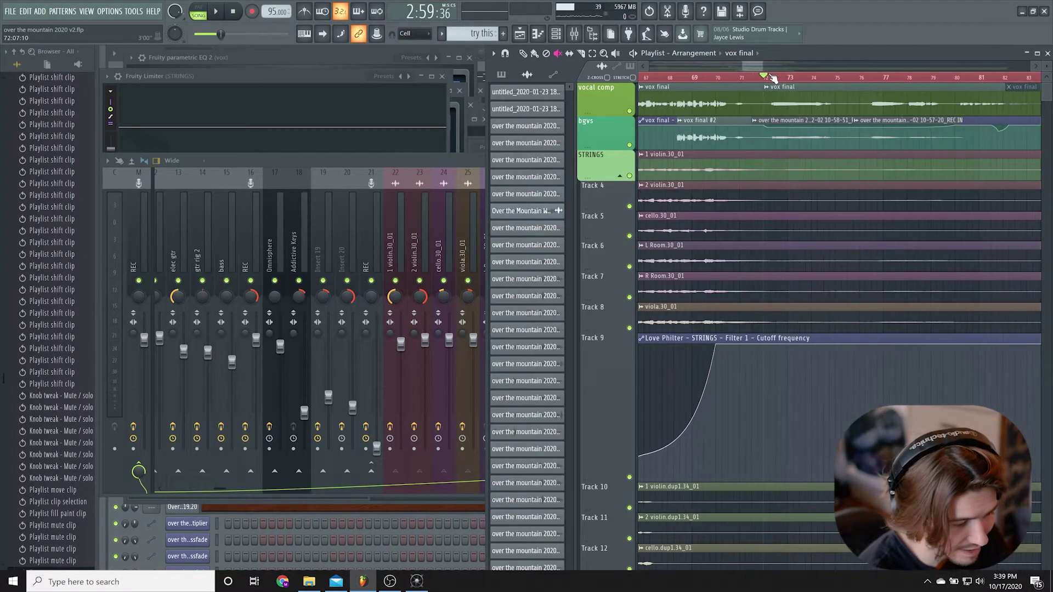
{"action": "left_click", "coordinate": [630, 111]}
{"action": "left_click", "coordinate": [630, 111]}
{"action": "left_click", "coordinate": [629, 175]}
{"action": "left_click", "coordinate": [629, 175]}
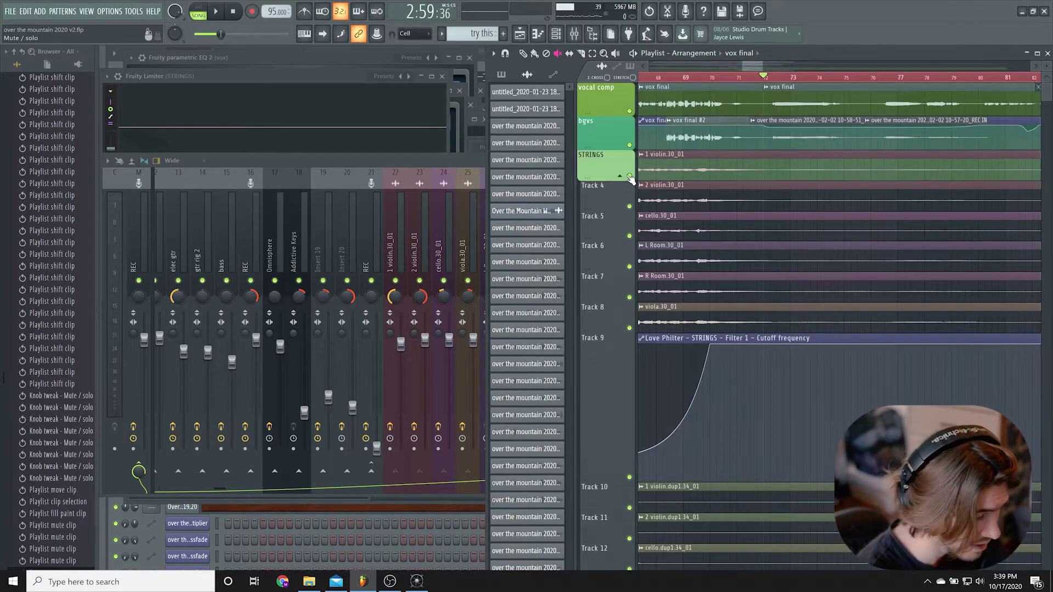
{"action": "right_click", "coordinate": [630, 175]}
{"action": "key", "text": "space"}
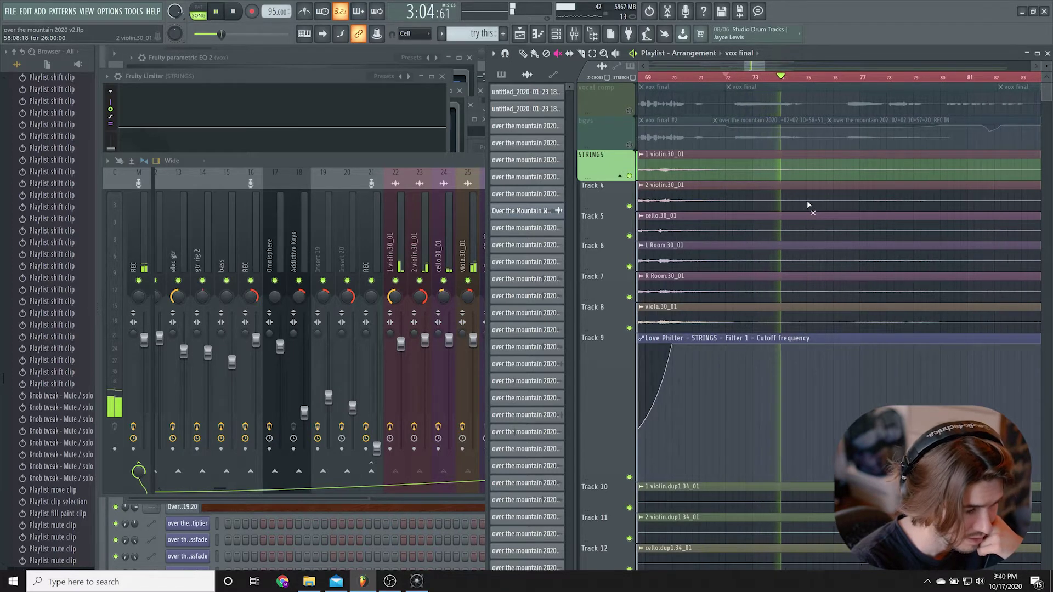
Collapse and re-expand the STRINGS group, and maximize the playlist while the strings section plays.
{"action": "left_click", "coordinate": [620, 175]}
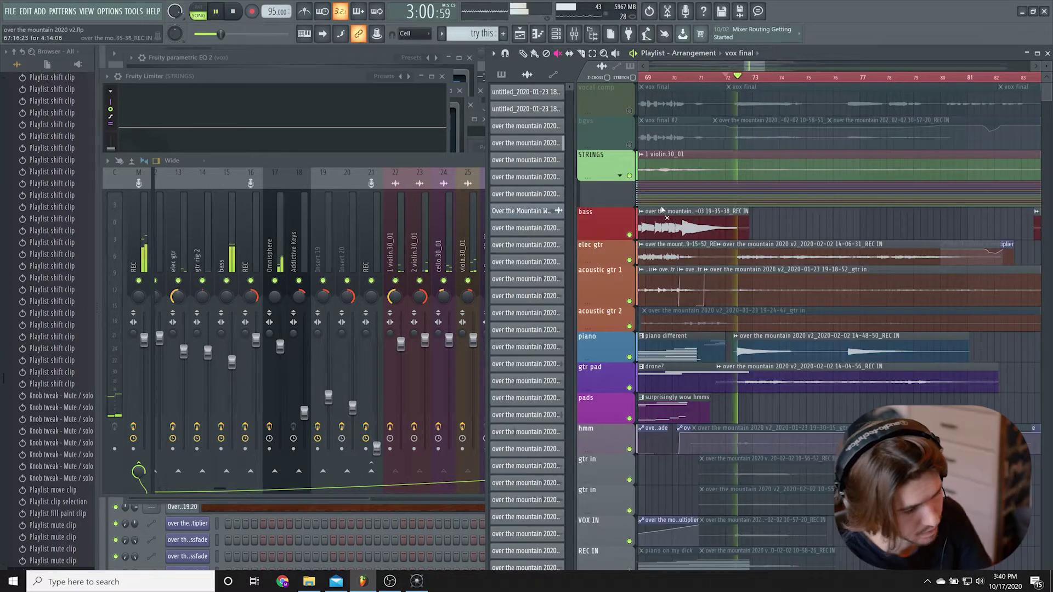
{"action": "left_click", "coordinate": [622, 176]}
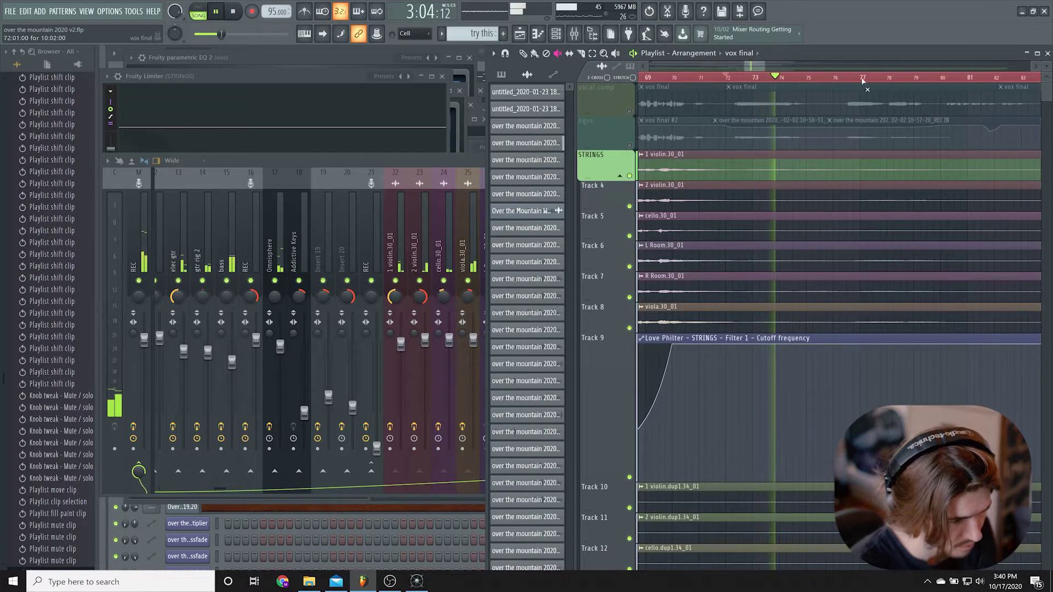
{"action": "double_click", "coordinate": [866, 55]}
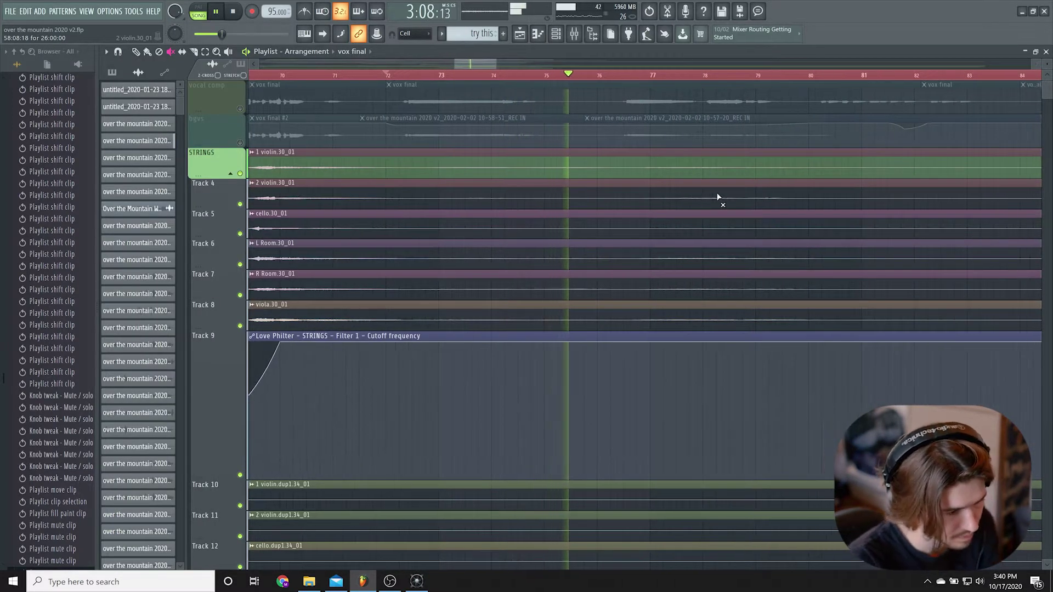
{"action": "scroll", "coordinate": [717, 197], "scroll_direction": "down", "scroll_amount": 2}
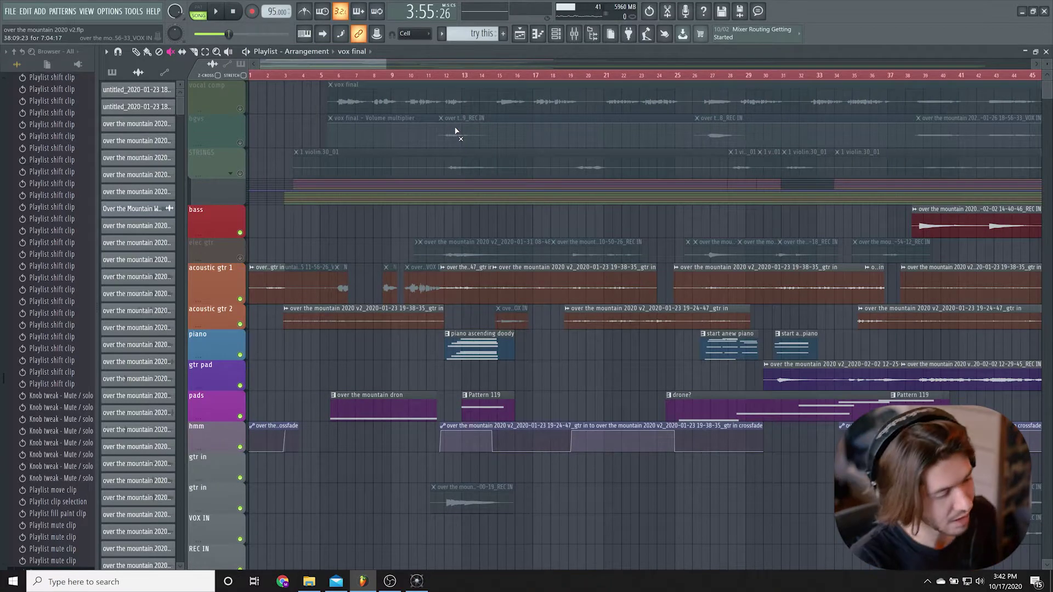
Unmute the elec gtr track and survey how the clips are laid out across the whole arrangement.
{"action": "scroll", "coordinate": [455, 131], "scroll_direction": "down", "scroll_amount": 2}
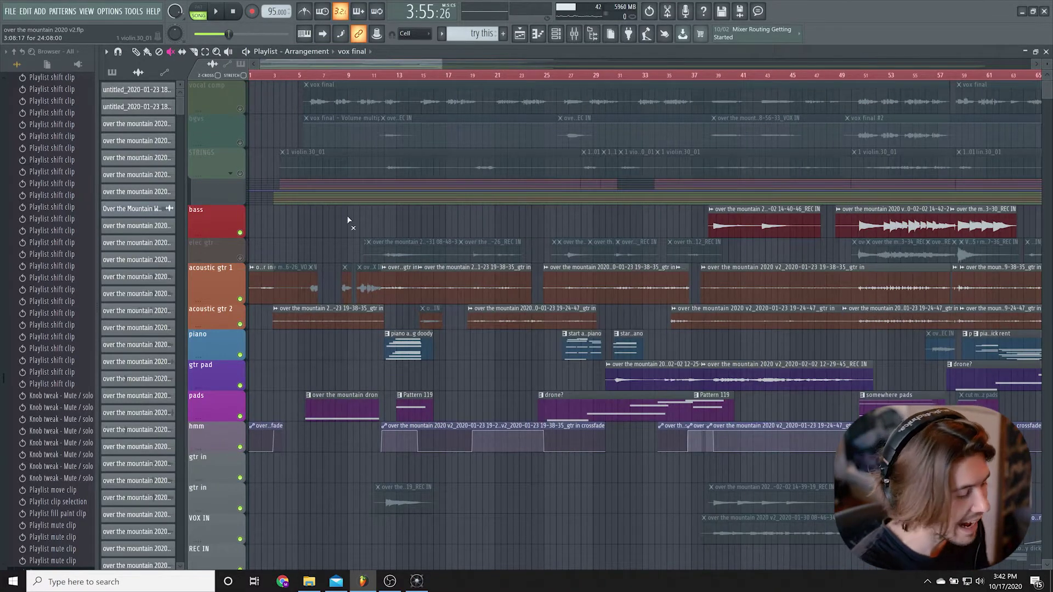
{"action": "left_click", "coordinate": [239, 258]}
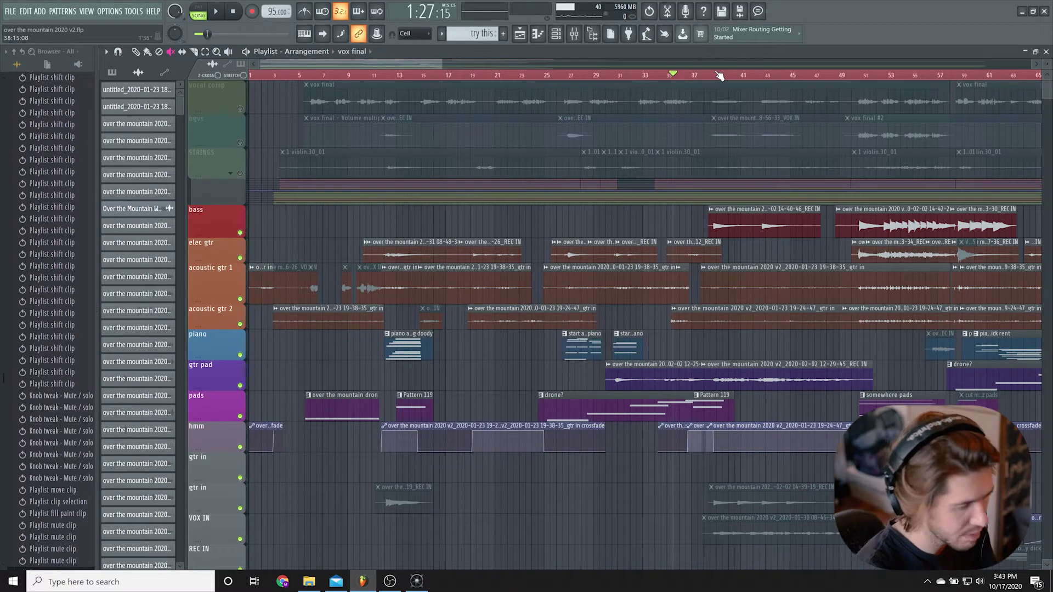
{"action": "scroll", "coordinate": [656, 132], "scroll_direction": "down", "scroll_amount": 2}
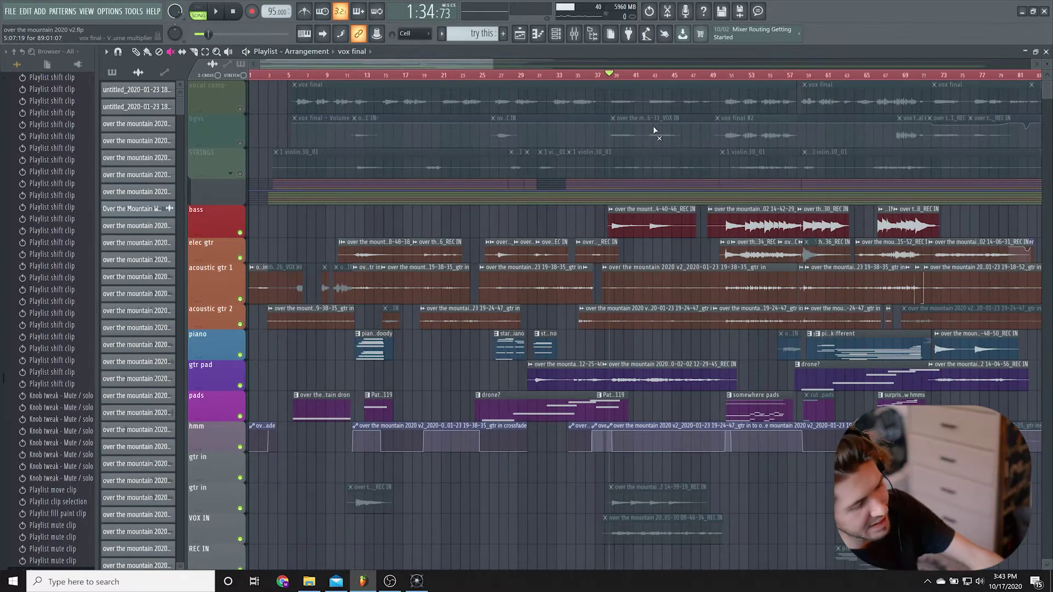
{"action": "scroll", "coordinate": [654, 130], "scroll_direction": "down", "scroll_amount": 3}
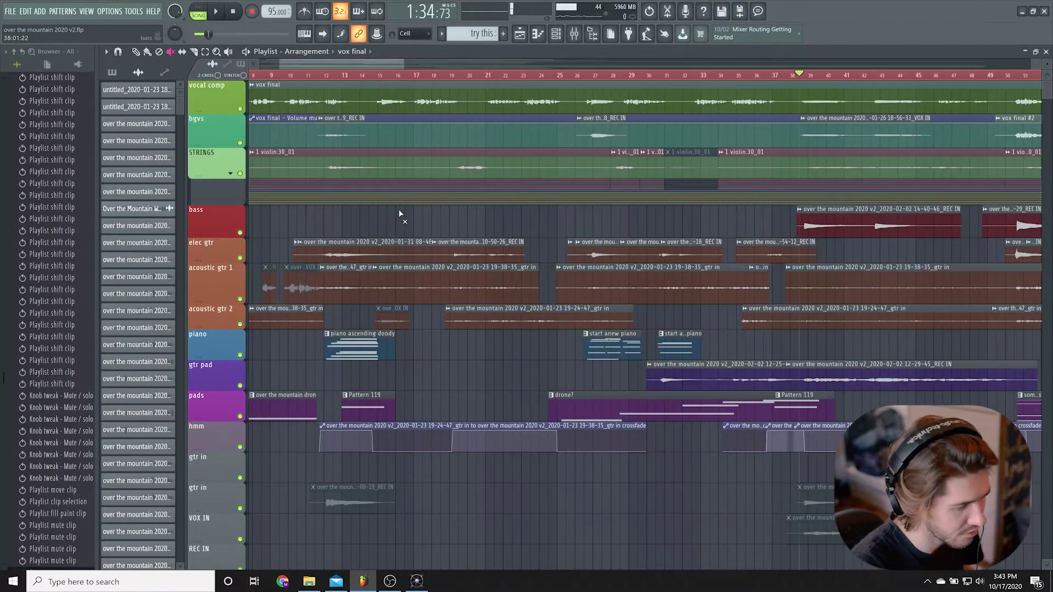
{"action": "scroll", "coordinate": [399, 214], "scroll_direction": "down", "scroll_amount": 2}
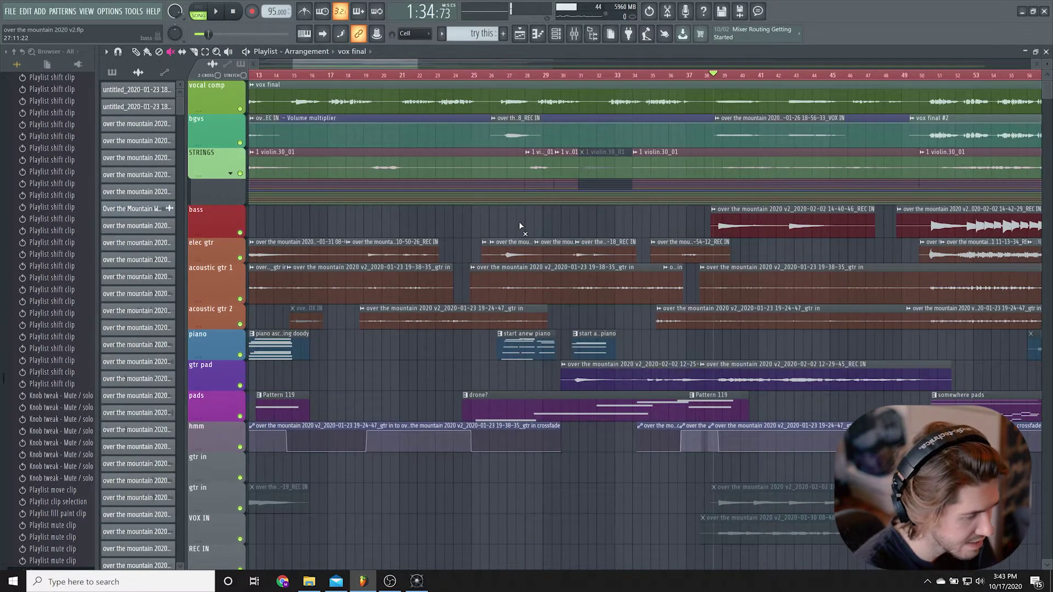
{"action": "scroll", "coordinate": [519, 221], "scroll_direction": "down", "scroll_amount": 4}
{"action": "scroll", "coordinate": [691, 197], "scroll_direction": "up", "scroll_amount": 3}
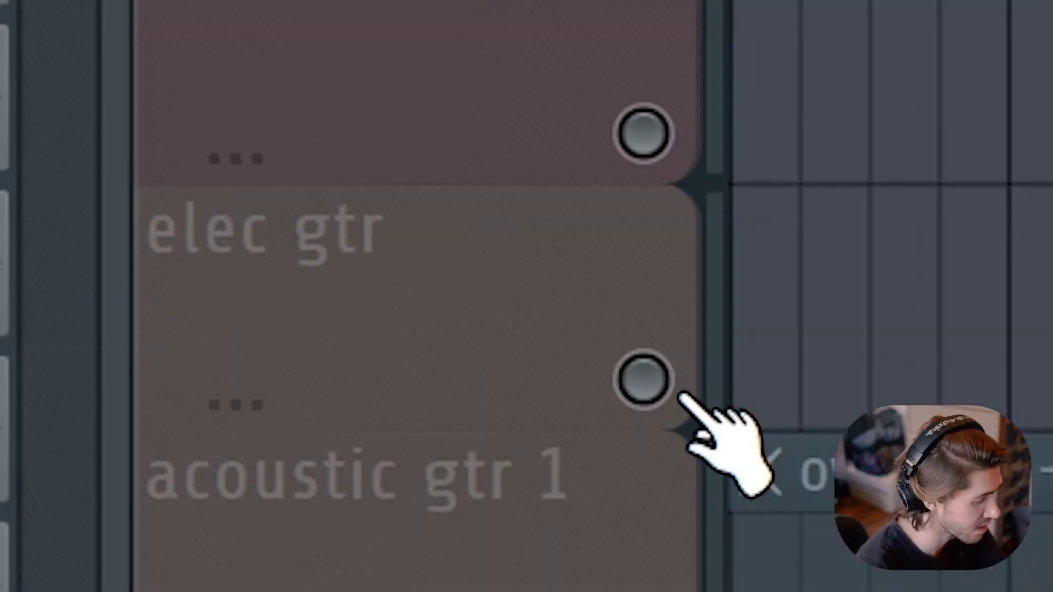
Unmute the elec gtr track, play it from about bar 11 without vocals, bass or acoustic guitars, and stop playback.
{"action": "left_click", "coordinate": [670, 389]}
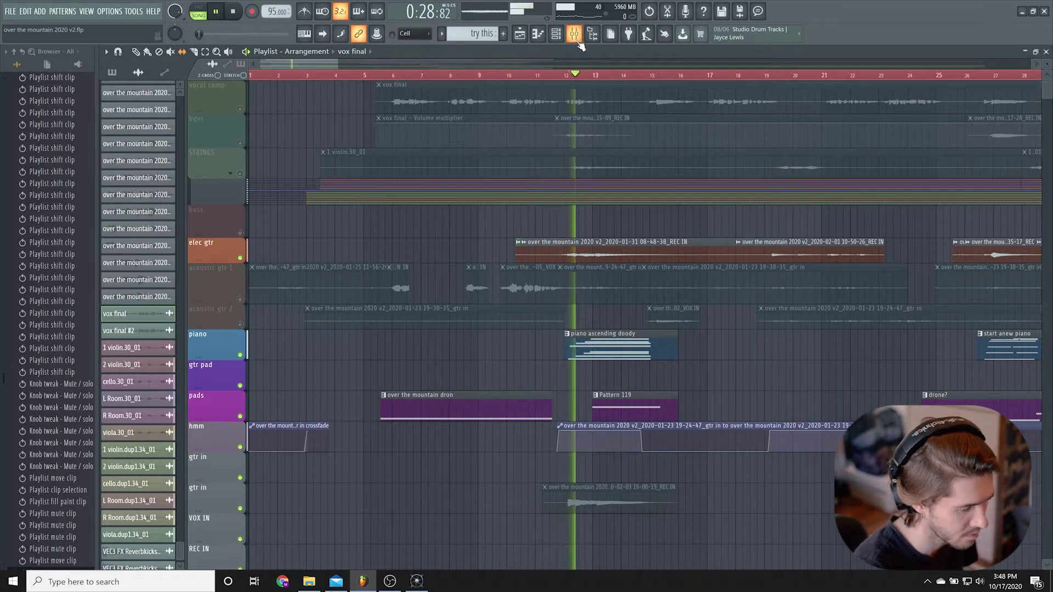
{"action": "scroll", "coordinate": [535, 165], "scroll_direction": "down", "scroll_amount": 3}
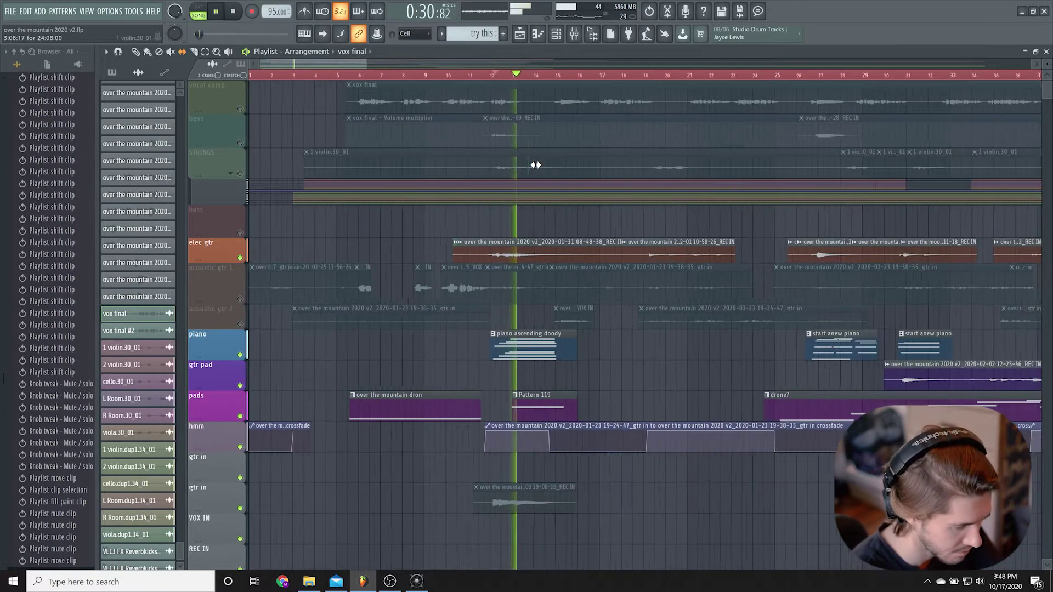
{"action": "key", "text": "space"}
{"action": "scroll", "coordinate": [535, 164], "scroll_direction": "down", "scroll_amount": 3}
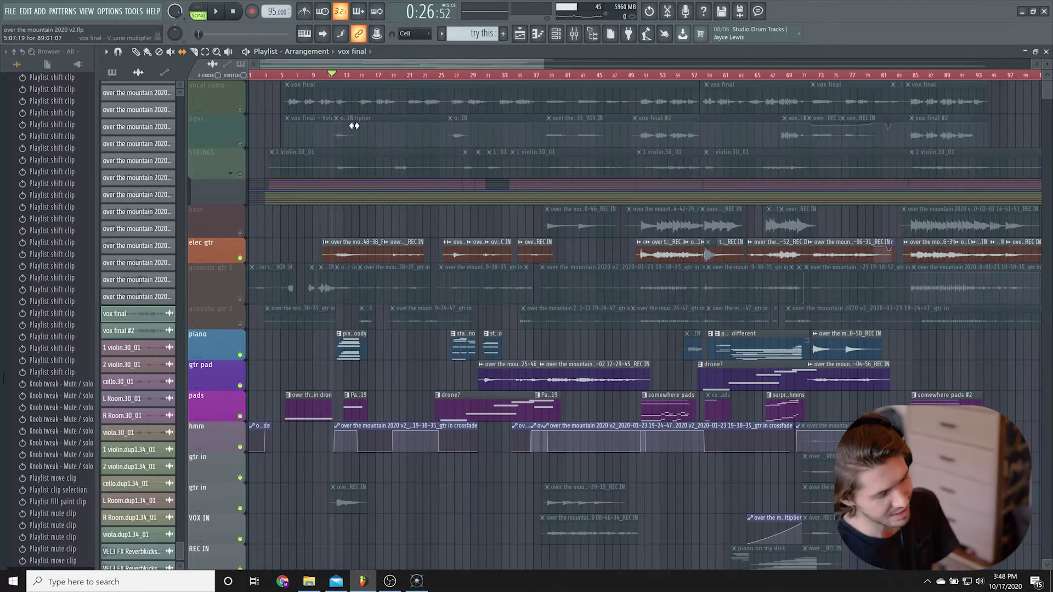
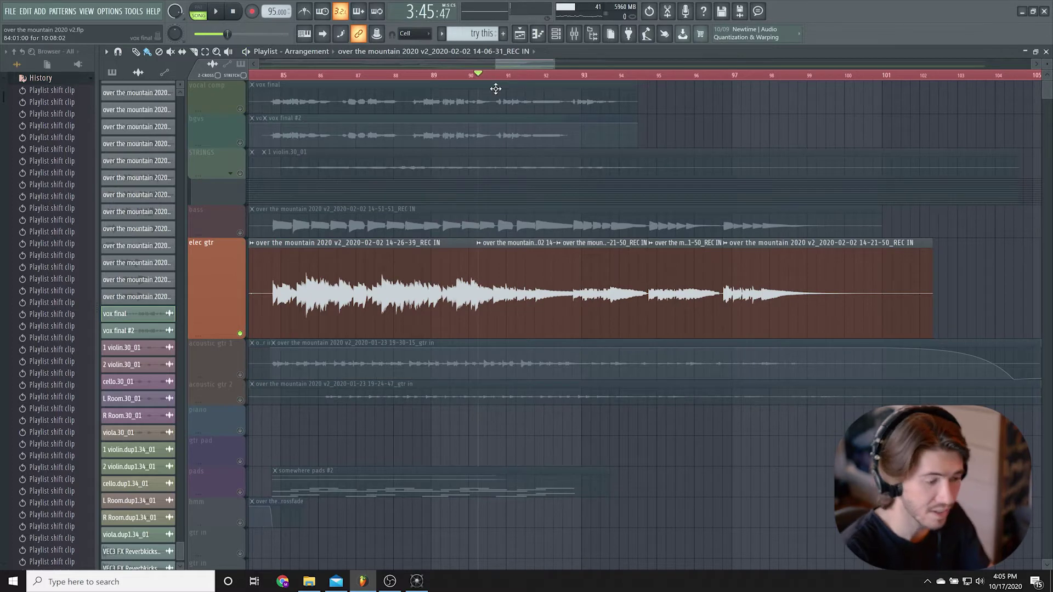
Release the solo on the elec gtr track to bring the other tracks back, and save the project.
{"action": "right_click", "coordinate": [240, 333]}
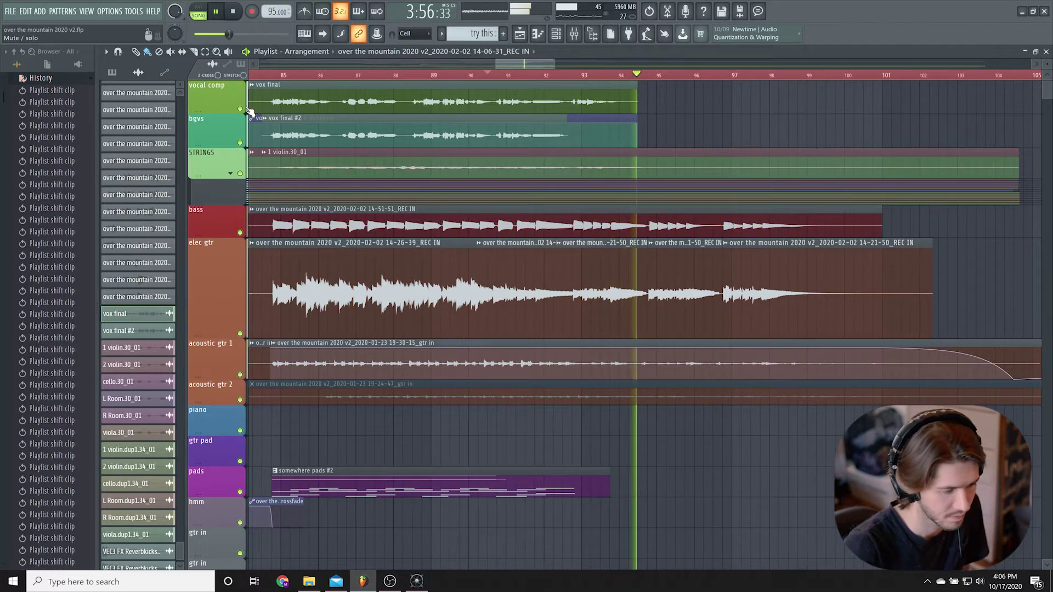
{"action": "key", "text": "ctrl+s"}
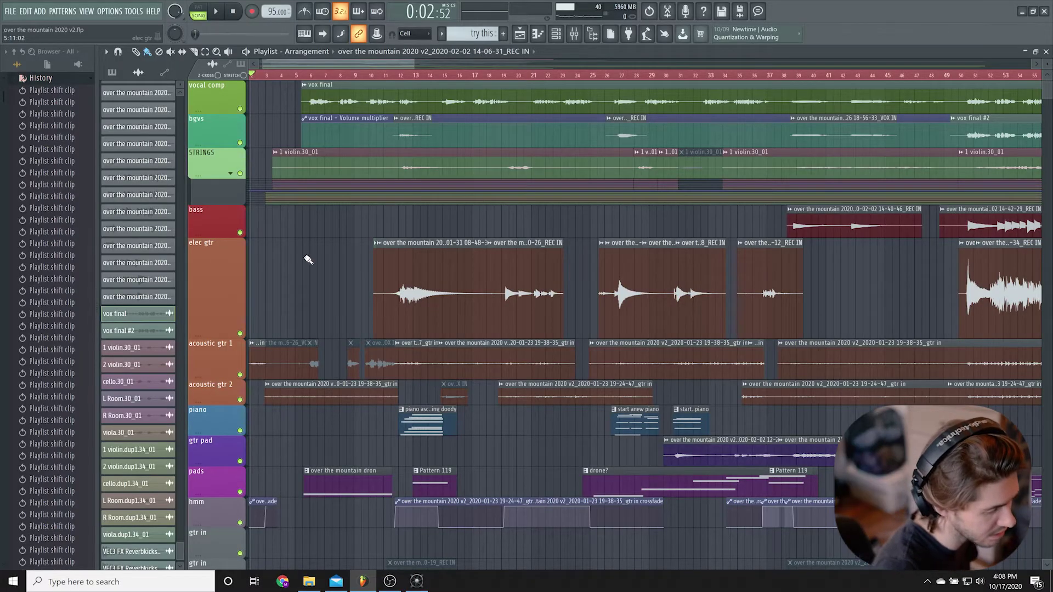
Inspect the Fruity parametric EQ 2 and Fruity Limiter effects on the gtr mixer track.
{"action": "scroll", "coordinate": [307, 259], "scroll_direction": "up", "scroll_amount": 2}
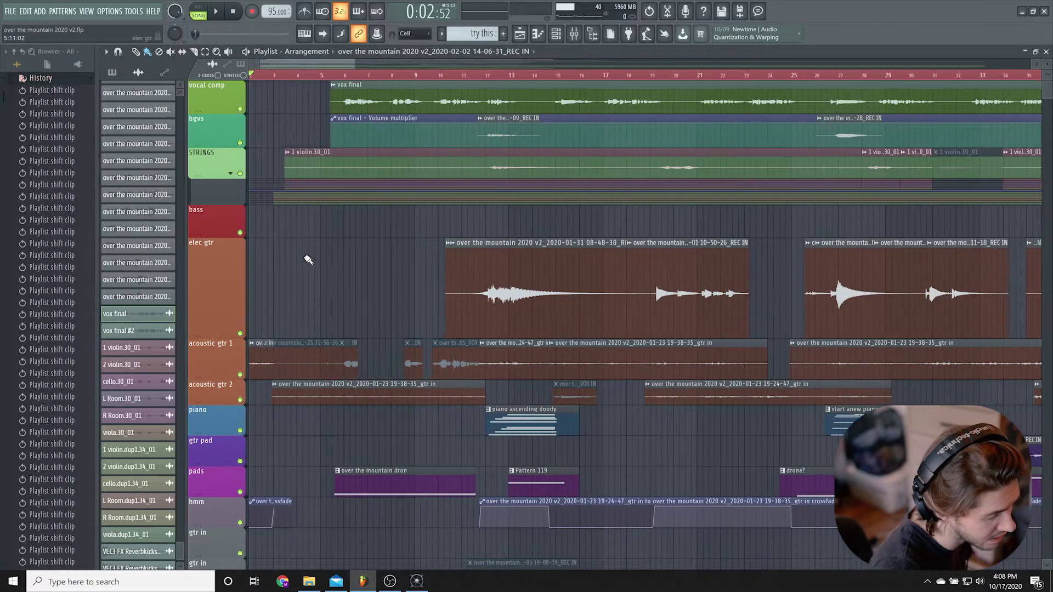
{"action": "key", "text": "F9"}
{"action": "left_click", "coordinate": [685, 193]}
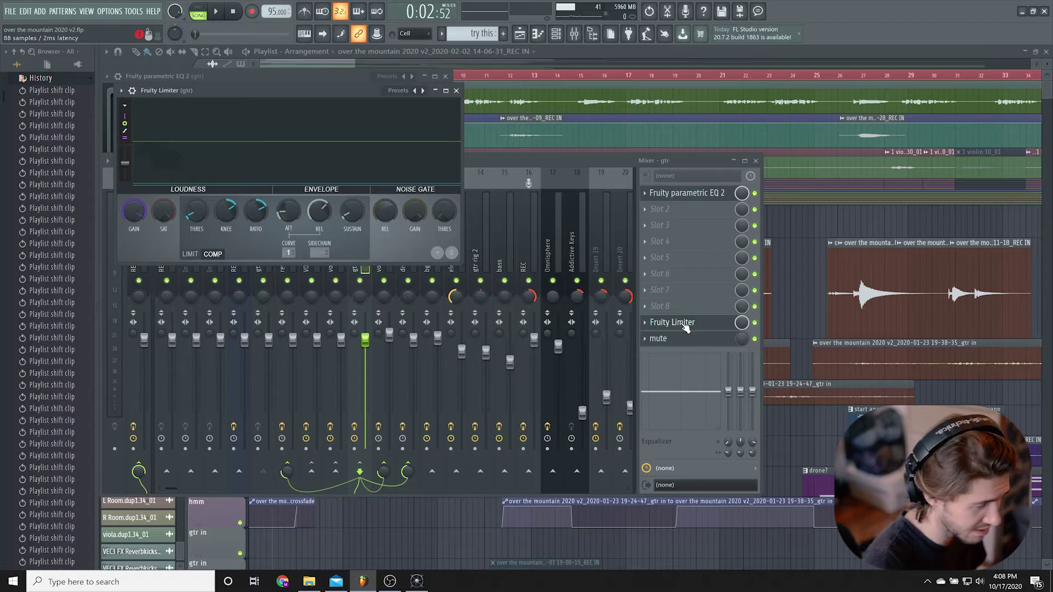
{"action": "left_click", "coordinate": [672, 321]}
{"action": "left_click", "coordinate": [672, 322]}
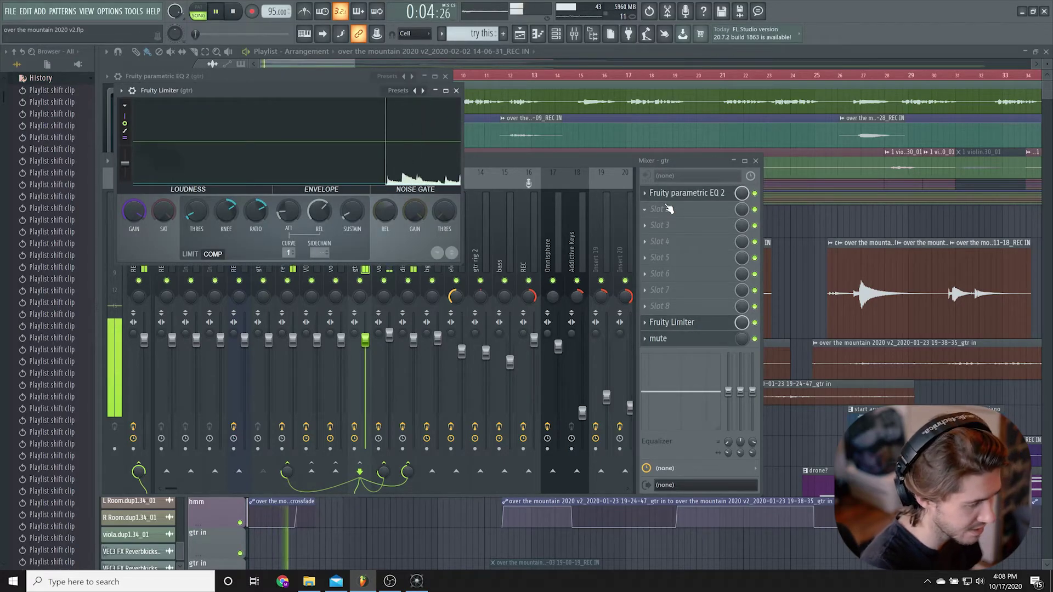
Stop playback, inspect the effect slots of the vocal delay mixer track, and reselect the gtr mixer track.
{"action": "left_click", "coordinate": [399, 279]}
{"action": "key", "text": "space"}
{"action": "left_click", "coordinate": [387, 258]}
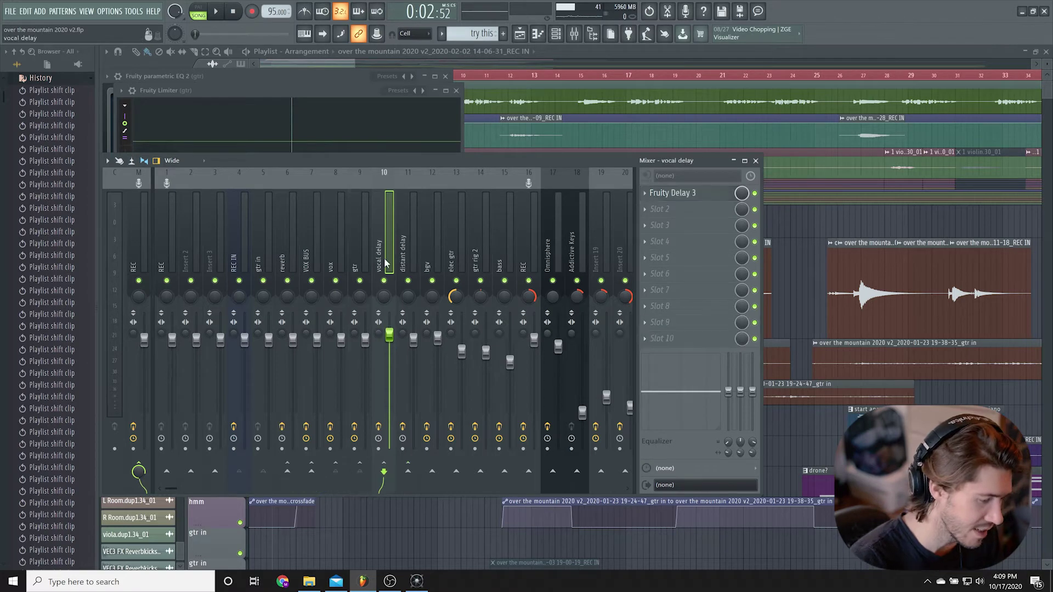
{"action": "left_click", "coordinate": [365, 255]}
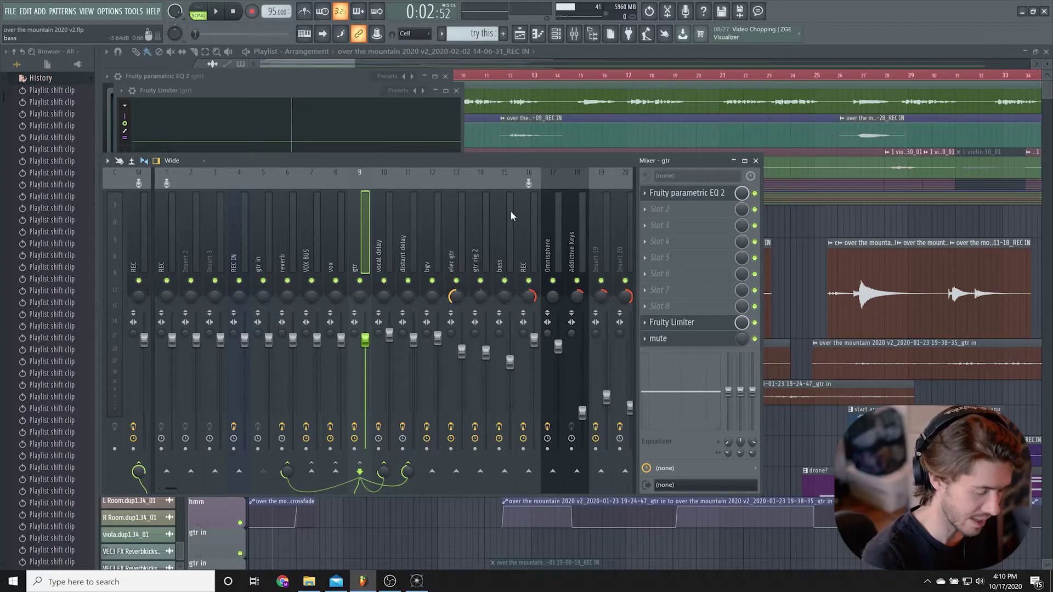
Play the song to check the gtr levels and delay sends in the mixer, show the playlist, and stop playback.
{"action": "key", "text": "space"}
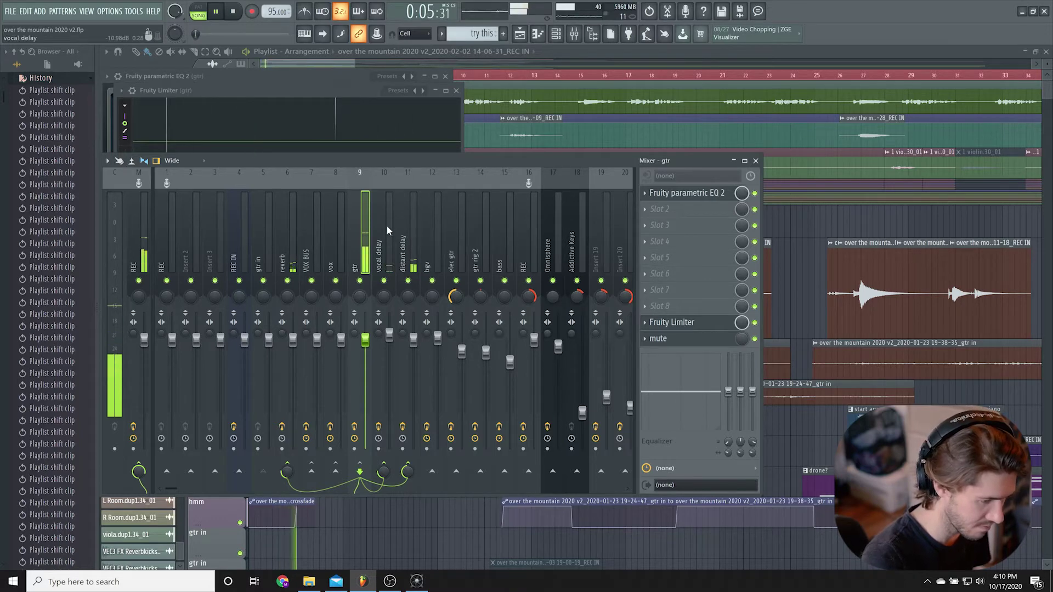
{"action": "key", "text": "F5"}
{"action": "key", "text": "space"}
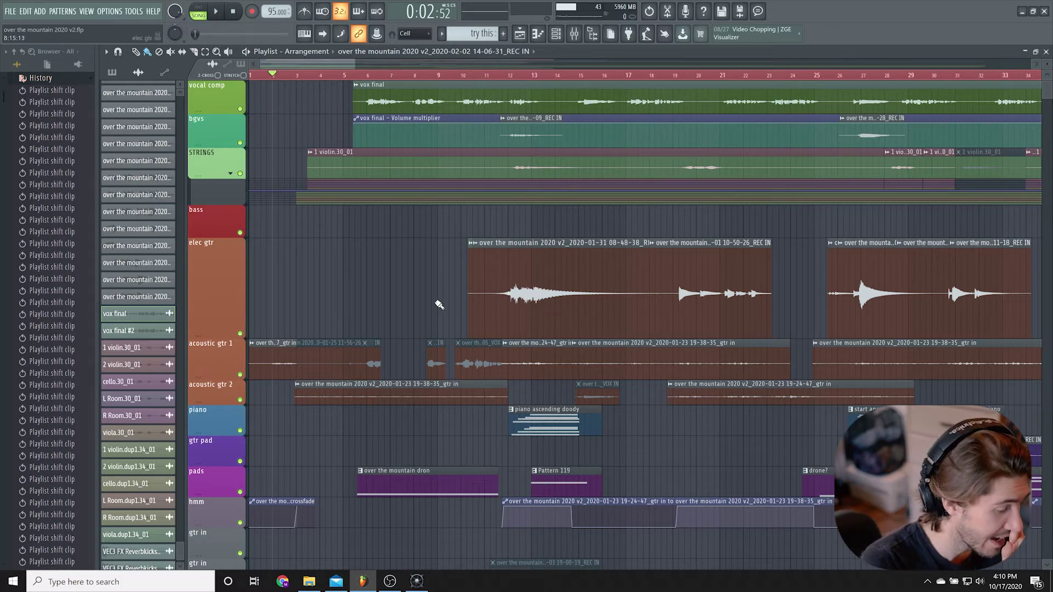
Examine how the acoustic gtr 1 and acoustic gtr 2 clips are laid out, and play the arrangement from about bar 25.
{"action": "scroll", "coordinate": [439, 305], "scroll_direction": "down", "scroll_amount": 11}
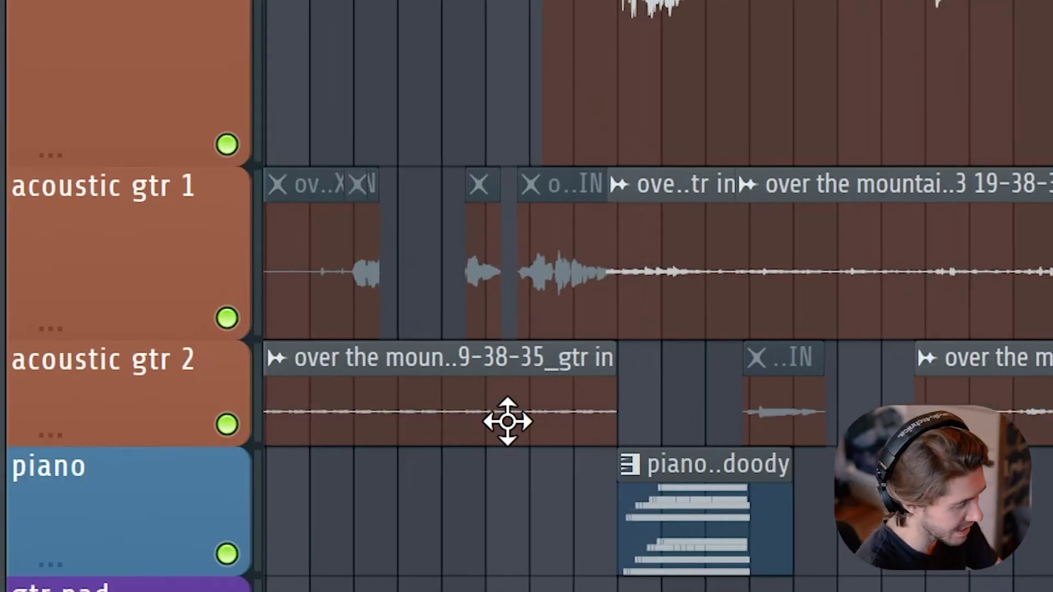
{"action": "scroll", "coordinate": [308, 275], "scroll_direction": "up", "scroll_amount": 2}
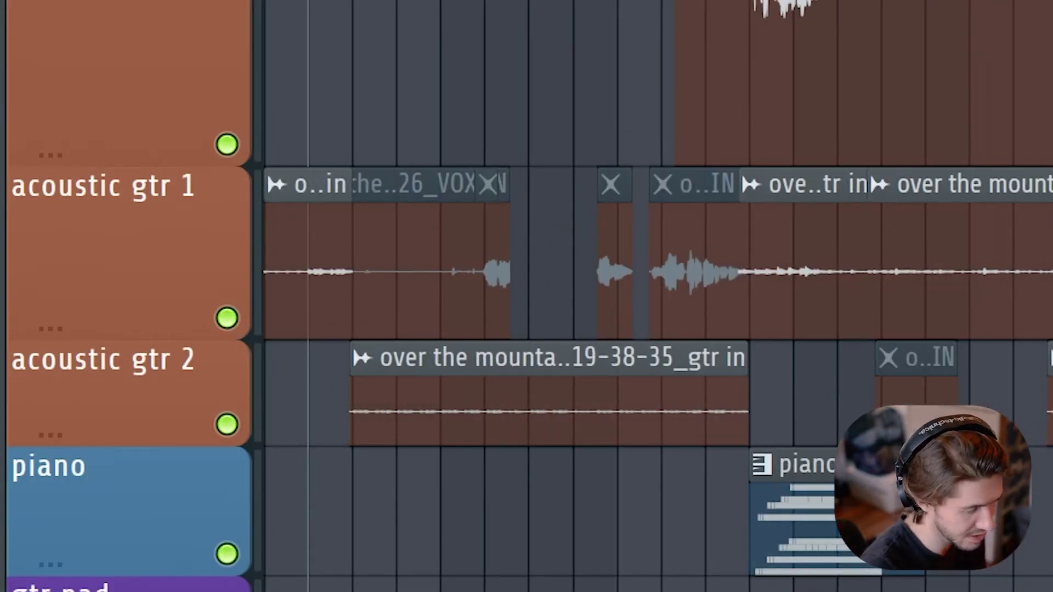
{"action": "scroll", "coordinate": [368, 201], "scroll_direction": "up", "scroll_amount": 3}
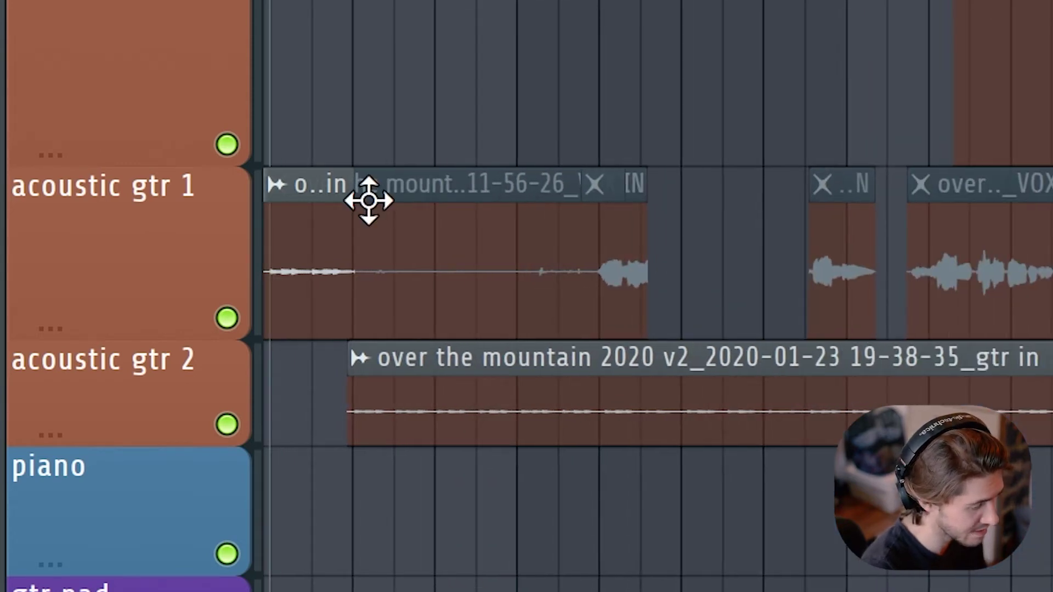
{"action": "scroll", "coordinate": [536, 246], "scroll_direction": "left", "scroll_amount": 2}
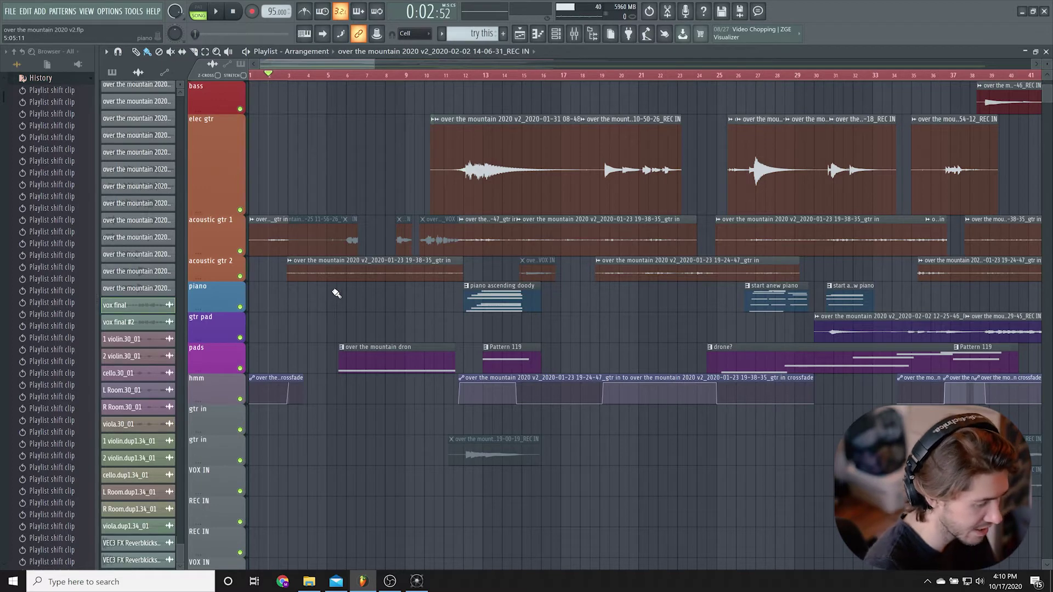
{"action": "scroll", "coordinate": [501, 298], "scroll_direction": "down", "scroll_amount": 2}
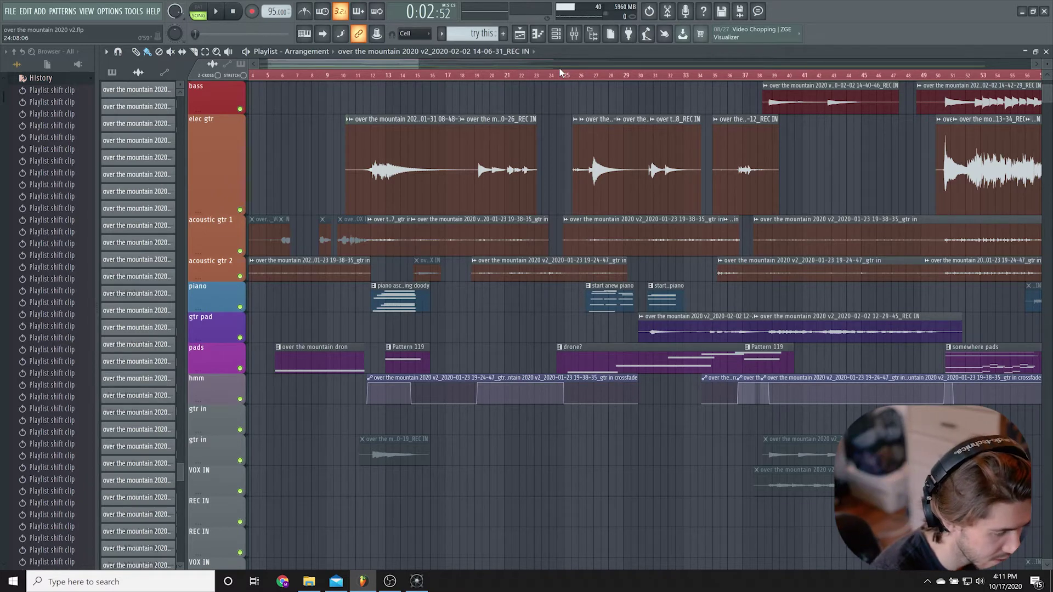
{"action": "scroll", "coordinate": [560, 72], "scroll_direction": "up", "scroll_amount": 2}
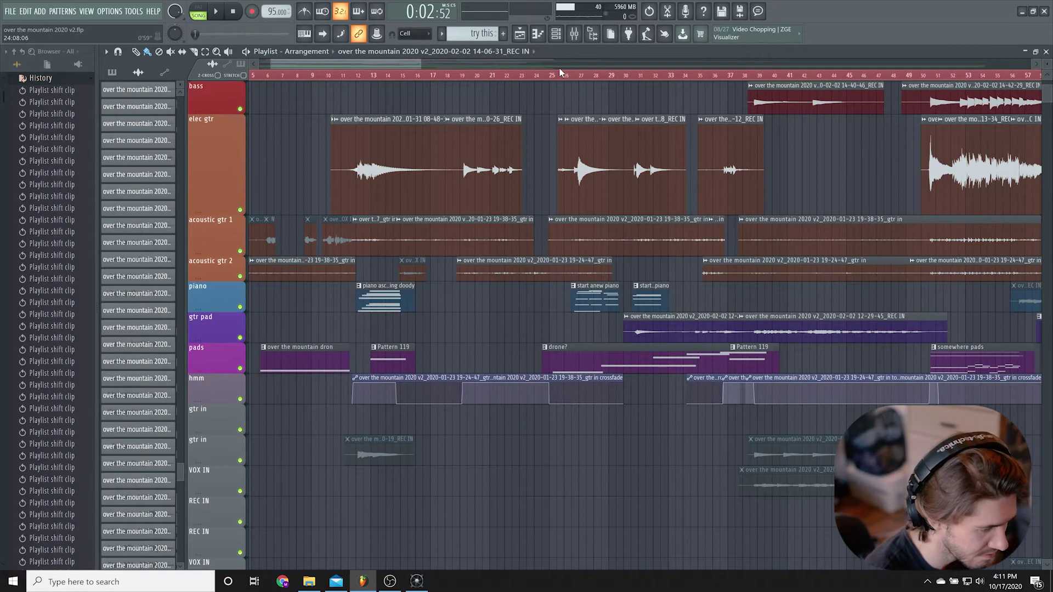
{"action": "left_click", "coordinate": [557, 75]}
{"action": "key", "text": "space"}
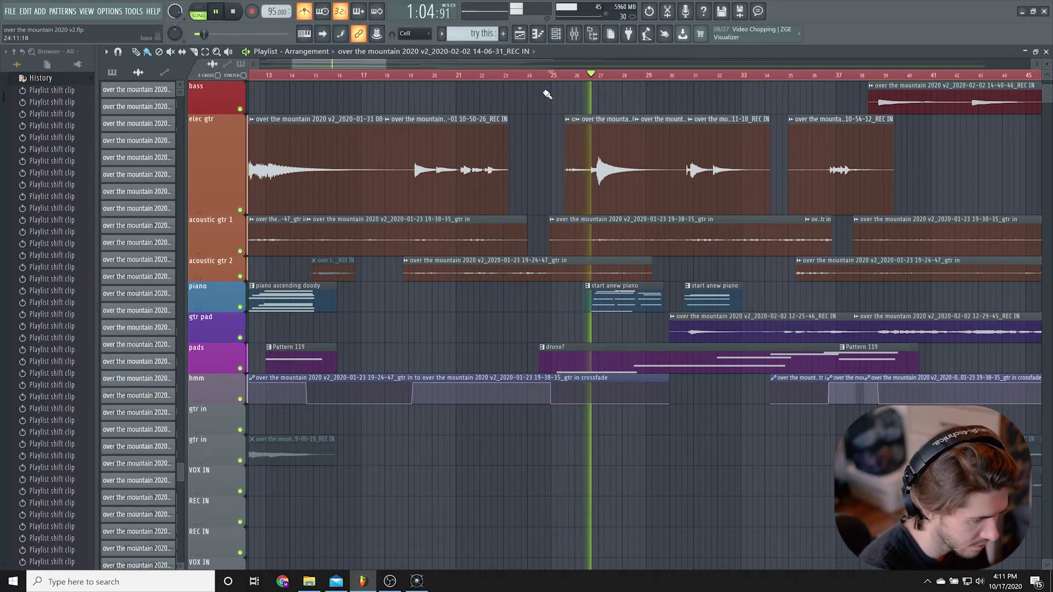
{"action": "key", "text": "space"}
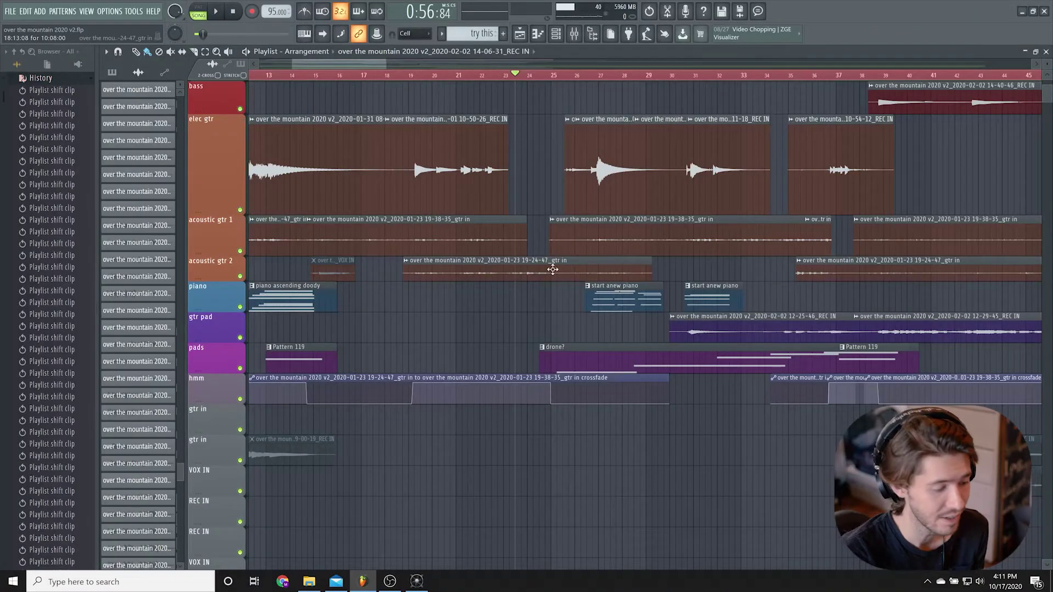
Examine where the two acoustic guitar takes overlap and the crossfade automation on the hmm track around bar 25.
{"action": "scroll", "coordinate": [520, 274], "scroll_direction": "right", "scroll_amount": 2}
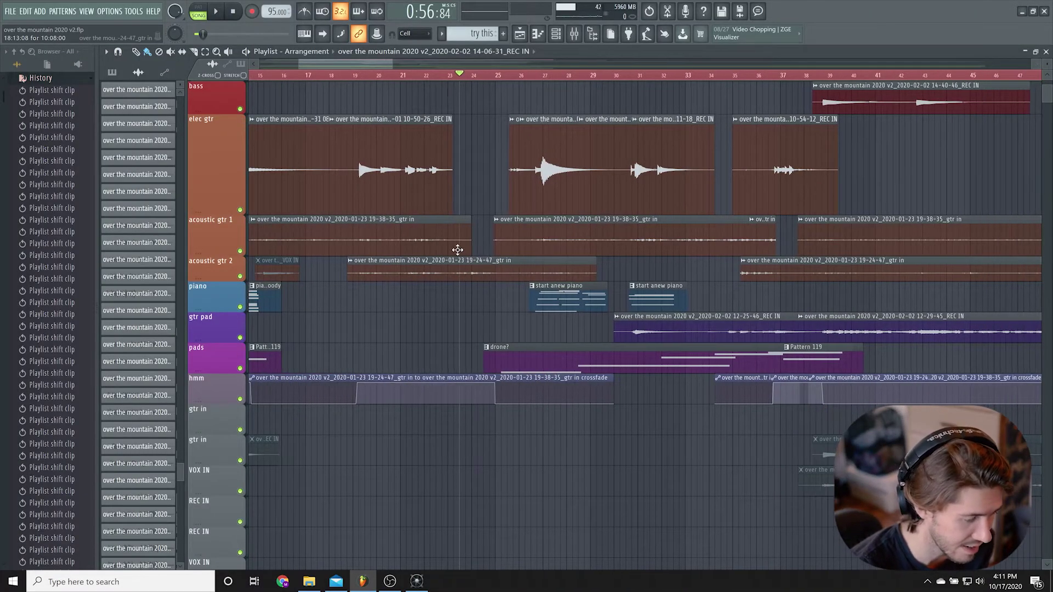
{"action": "scroll", "coordinate": [459, 195], "scroll_direction": "right", "scroll_amount": 5}
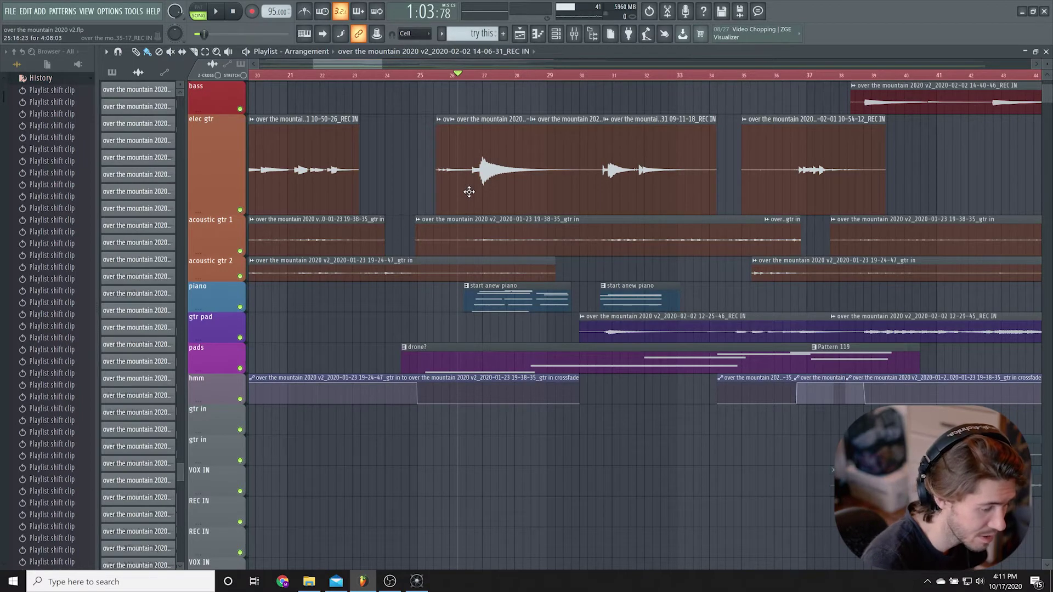
{"action": "scroll", "coordinate": [463, 200], "scroll_direction": "right", "scroll_amount": 3}
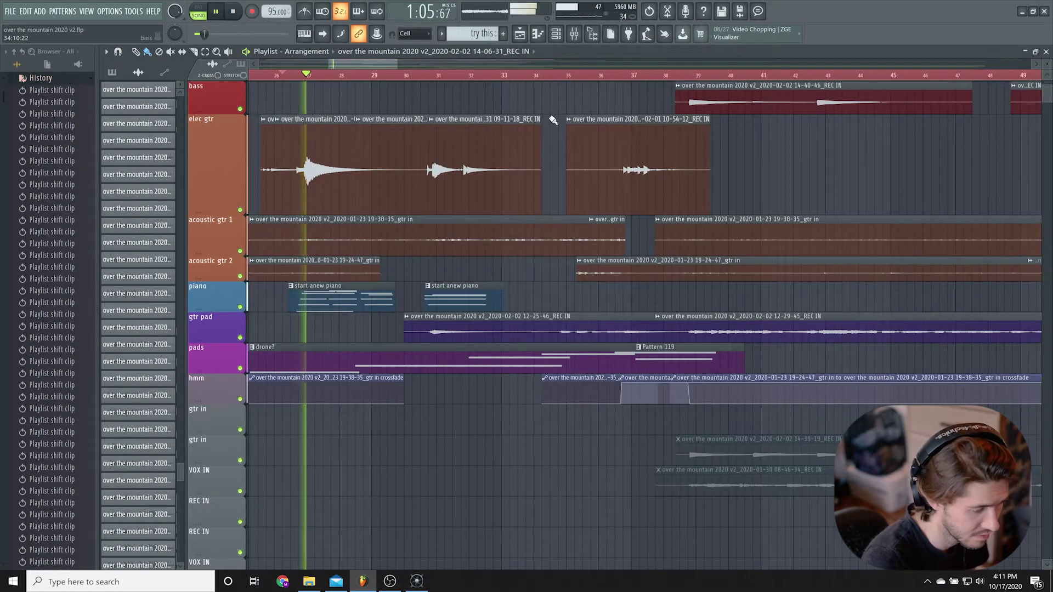
{"action": "scroll", "coordinate": [550, 112], "scroll_direction": "left", "scroll_amount": 2}
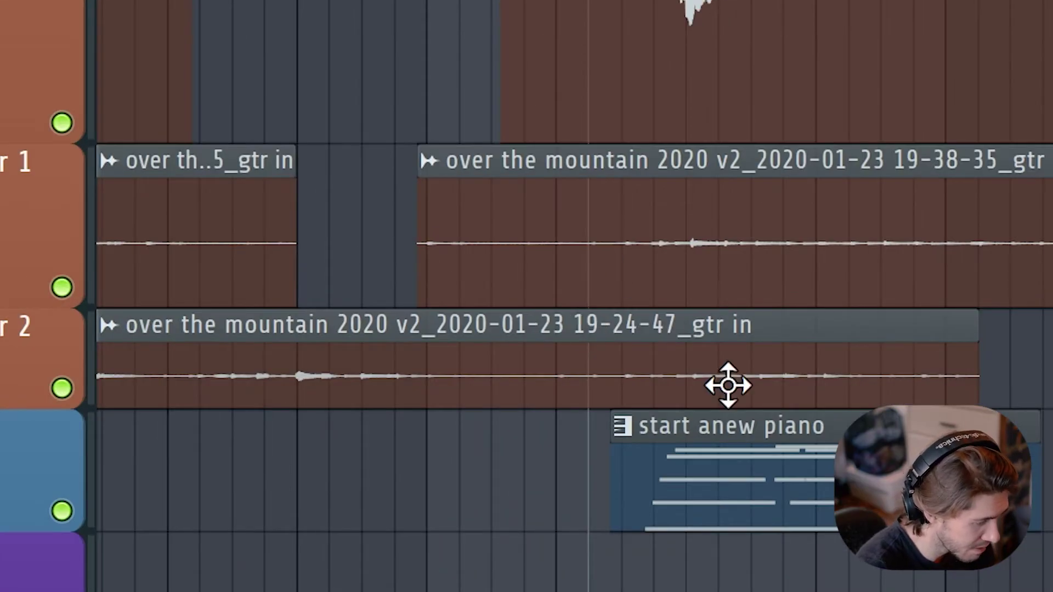
{"action": "scroll", "coordinate": [241, 501], "scroll_direction": "up", "scroll_amount": 2}
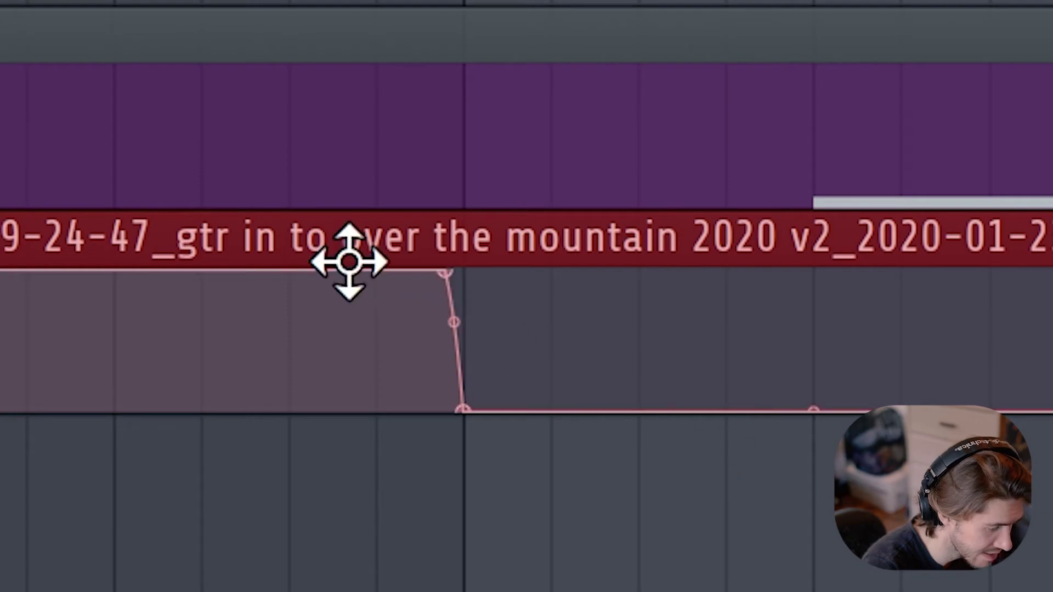
{"action": "scroll", "coordinate": [364, 395], "scroll_direction": "up", "scroll_amount": 2}
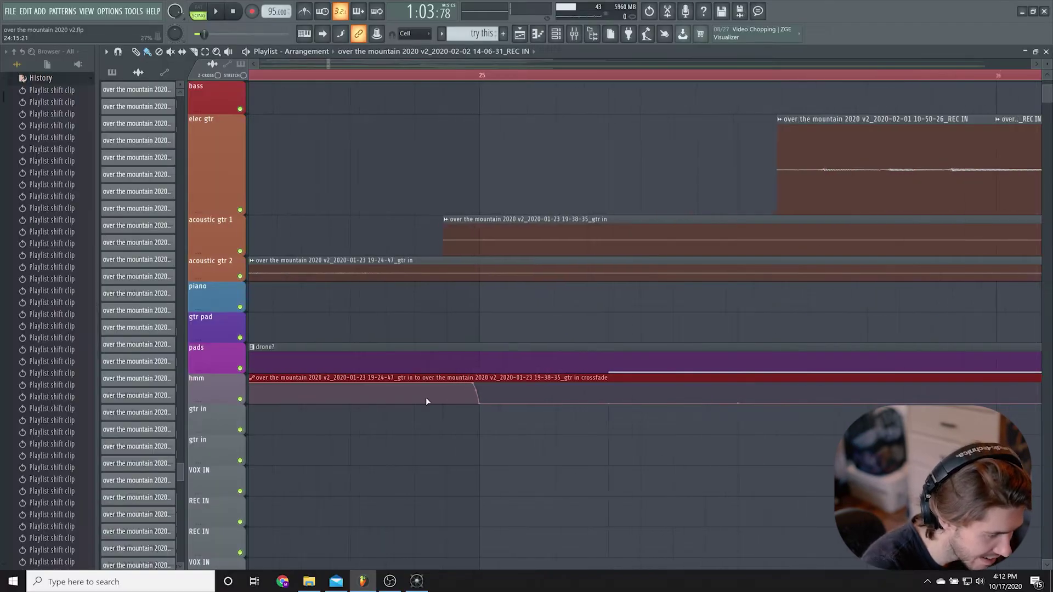
{"action": "scroll", "coordinate": [504, 400], "scroll_direction": "down", "scroll_amount": 3}
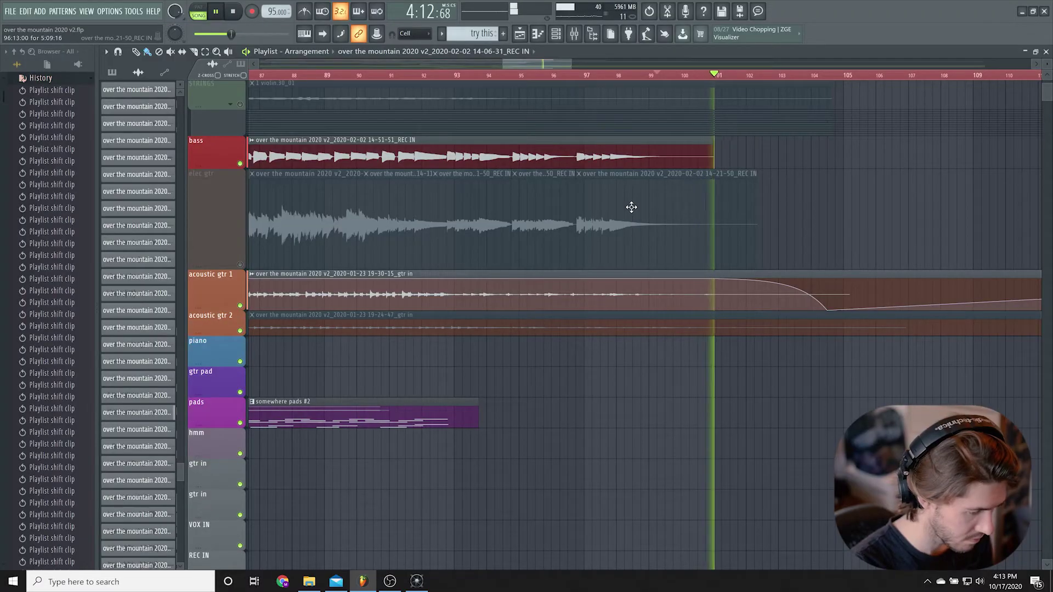
Stop playback and mute the acoustic gtr 2, acoustic gtr 1 and bass tracks.
{"action": "key", "text": "space"}
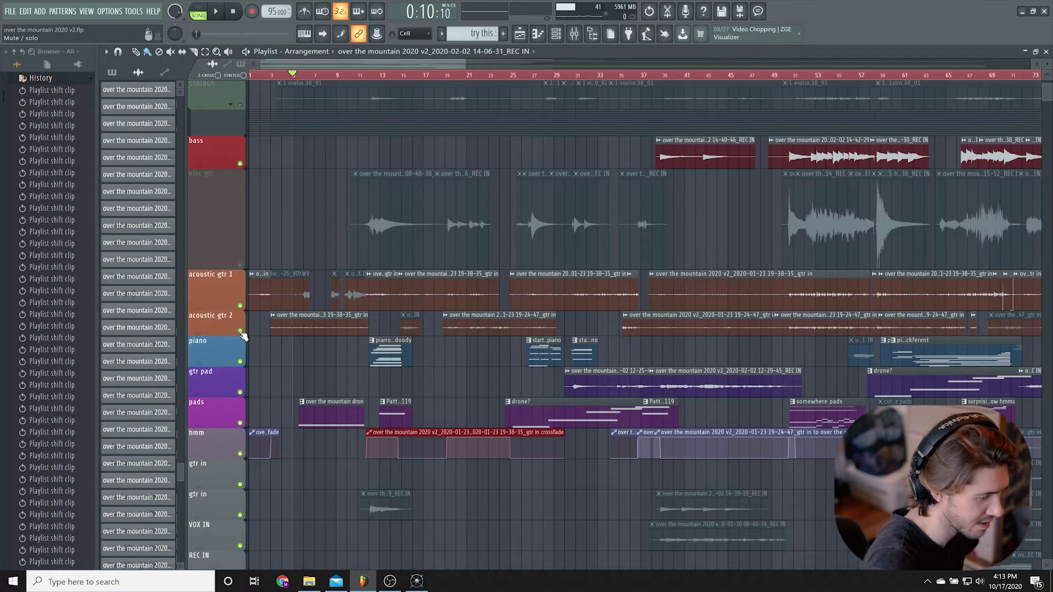
{"action": "left_click", "coordinate": [241, 331]}
{"action": "left_click", "coordinate": [239, 306]}
{"action": "scroll", "coordinate": [245, 305], "scroll_direction": "up", "scroll_amount": 2}
{"action": "left_click", "coordinate": [239, 232]}
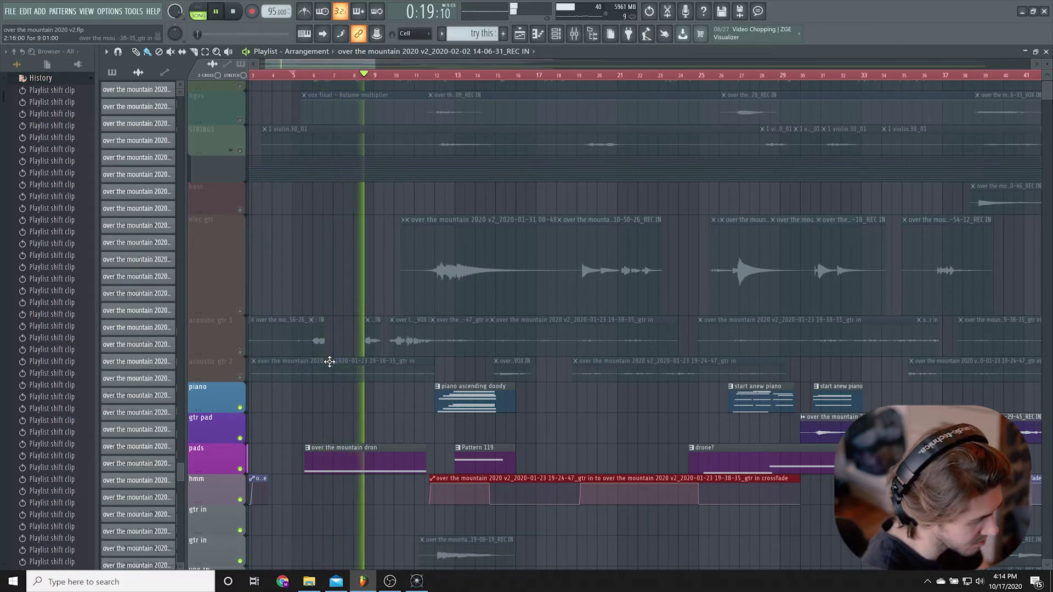
Toggle the solo on the pads track to bring all tracks back, and mute the vocal comp track.
{"action": "right_click", "coordinate": [240, 469]}
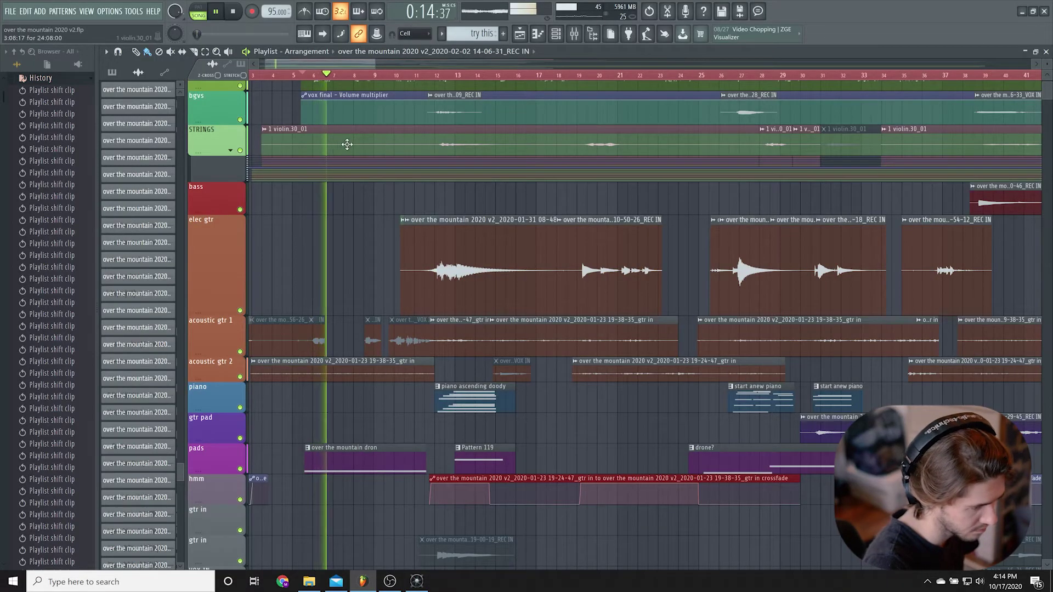
{"action": "scroll", "coordinate": [347, 144], "scroll_direction": "up", "scroll_amount": 1}
{"action": "left_click", "coordinate": [240, 109]}
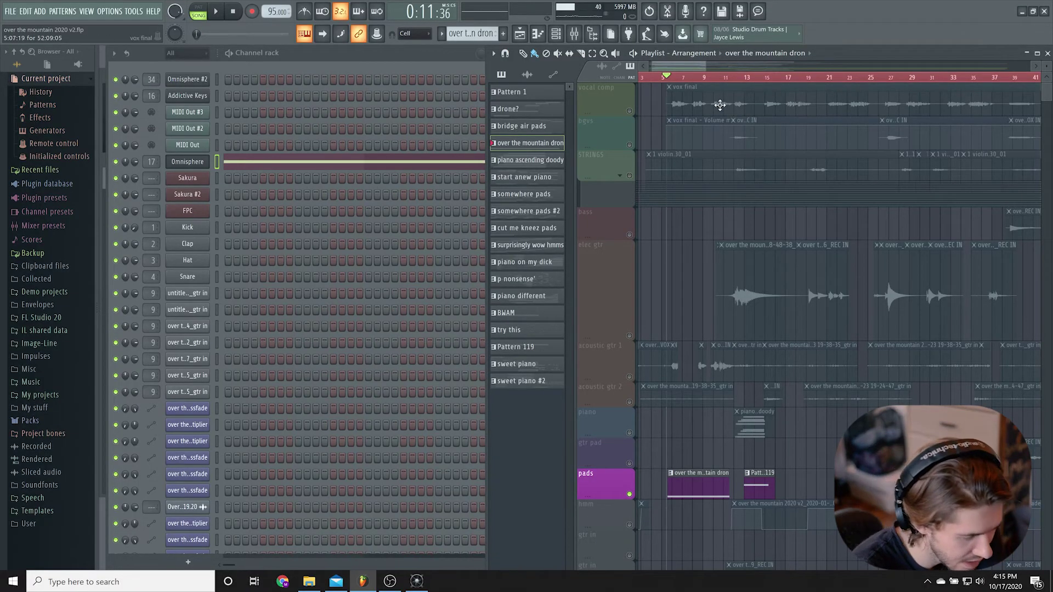
Release the solo on the pads track, play the full arrangement from about bar 12, and stop playback.
{"action": "scroll", "coordinate": [714, 169], "scroll_direction": "down", "scroll_amount": 1}
{"action": "scroll", "coordinate": [734, 191], "scroll_direction": "up", "scroll_amount": 3}
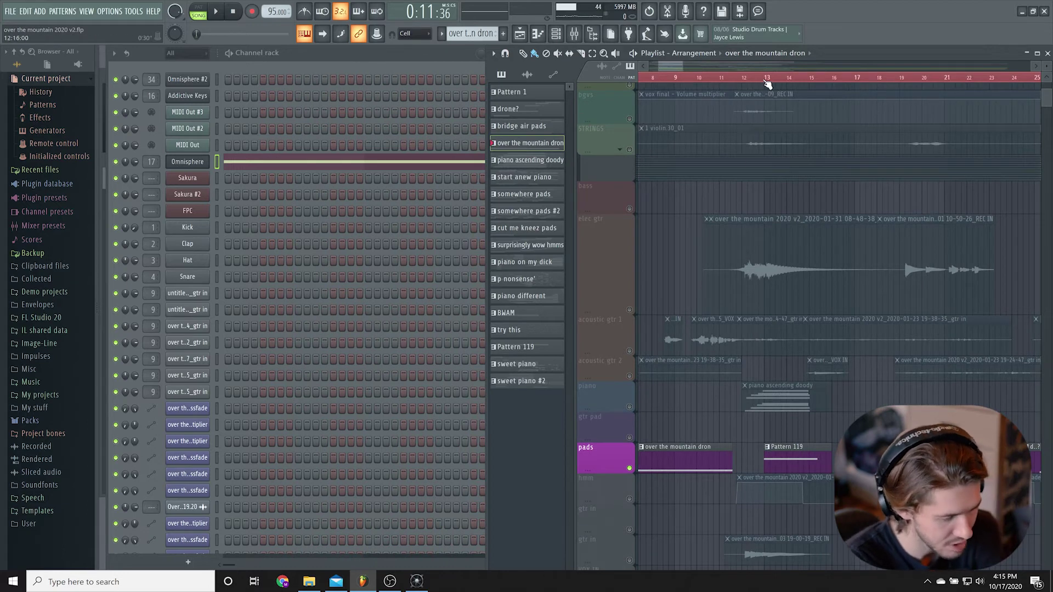
{"action": "left_click", "coordinate": [634, 440], "text": "ctrl"}
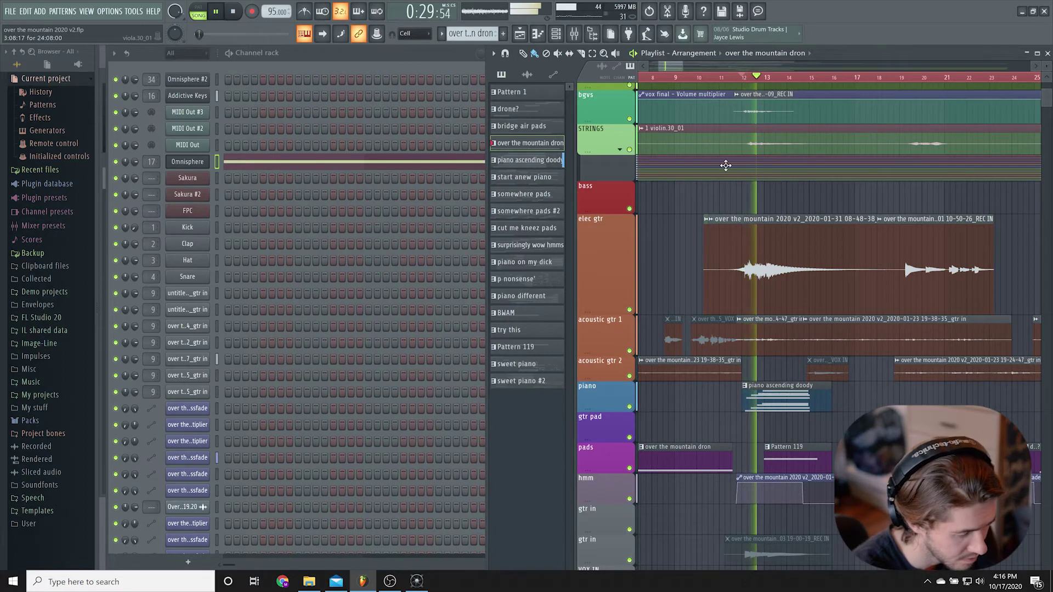
{"action": "scroll", "coordinate": [726, 165], "scroll_direction": "up", "scroll_amount": 1}
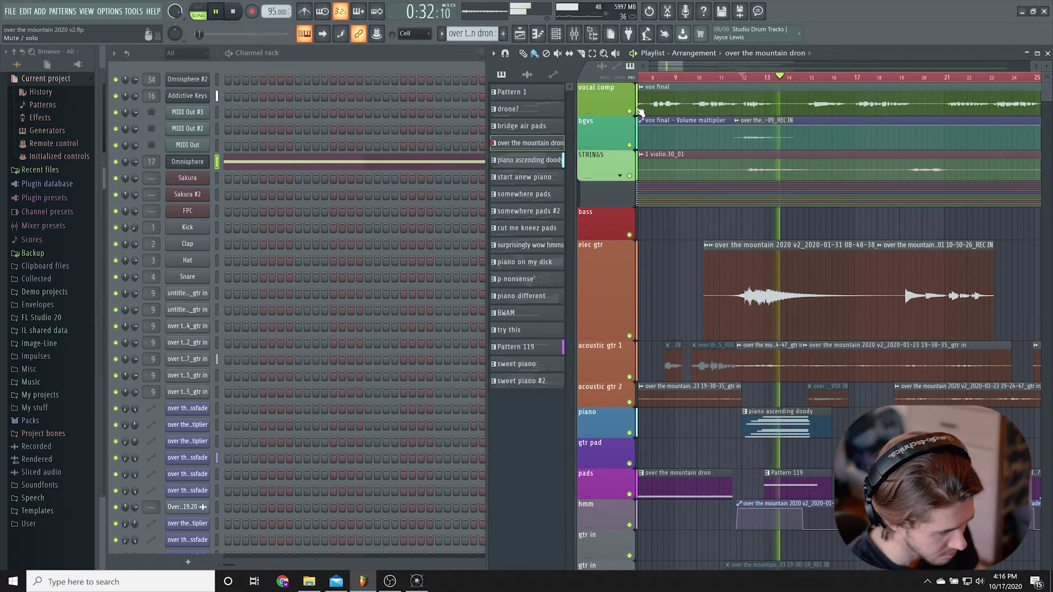
{"action": "key", "text": "space"}
Mute the vocal comp, bgvs and STRINGS tracks.
{"action": "left_click", "coordinate": [630, 110]}
{"action": "left_click", "coordinate": [630, 145]}
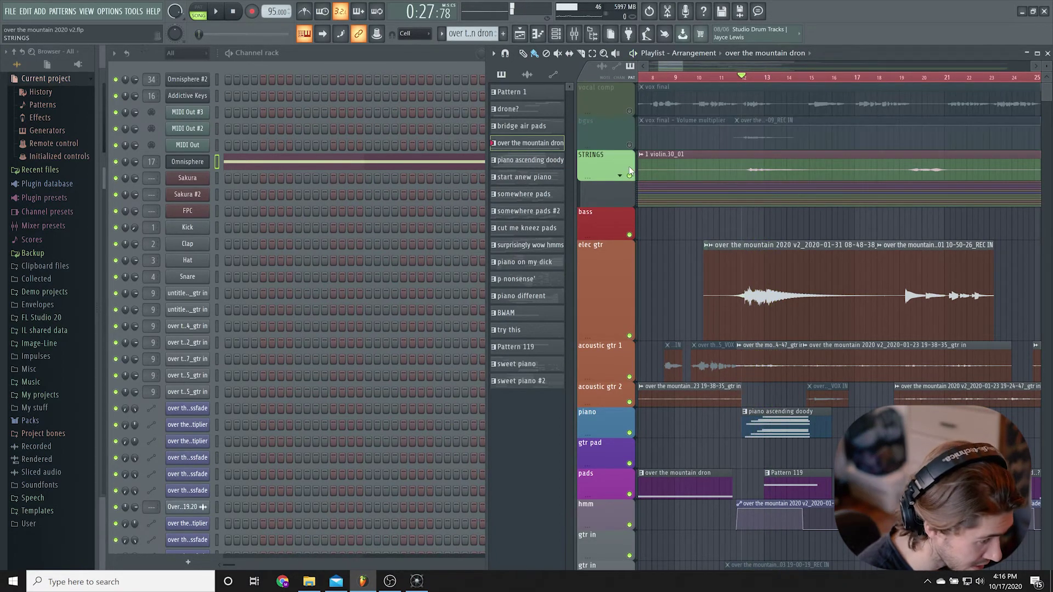
{"action": "left_click", "coordinate": [629, 176]}
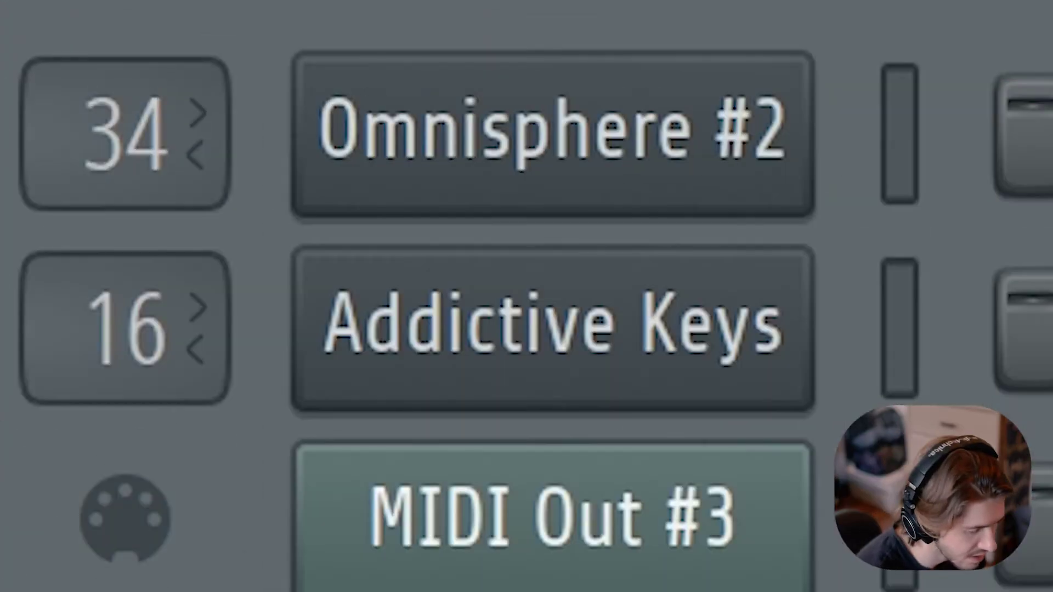